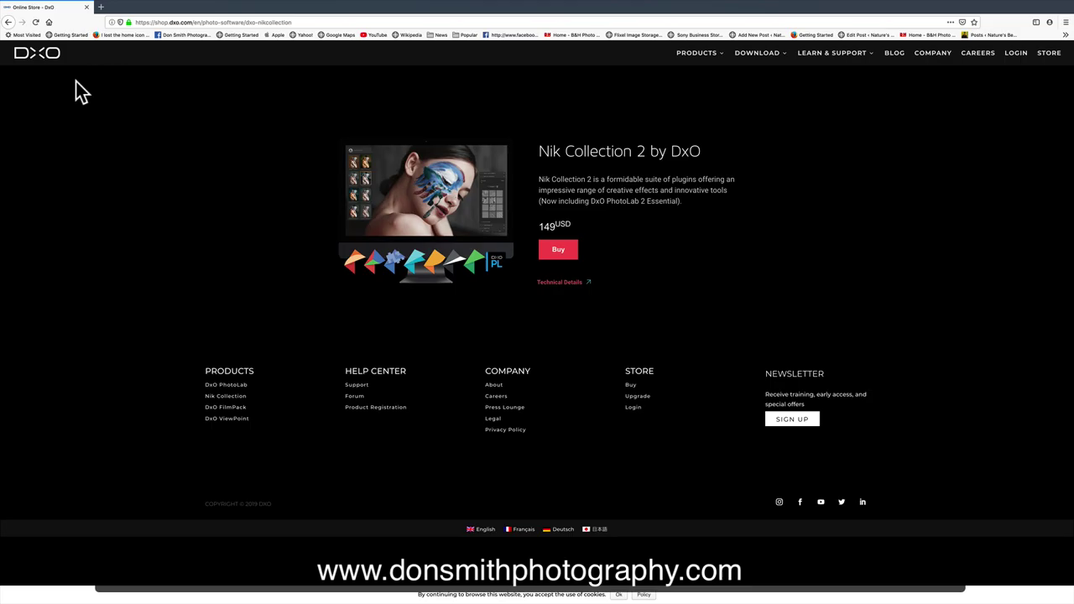
Switch to PhotoLab, open the Nik Collection plugin selector, then cancel it, keeping the stones photo open
key("ctrl+Right")
key("ctrl+Right")
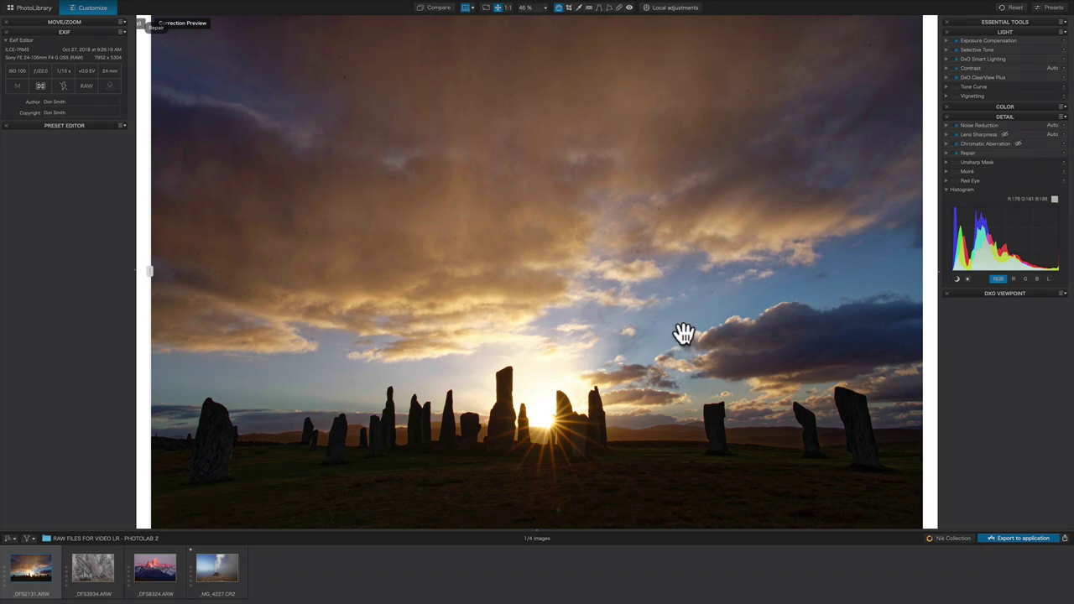
left_click(954, 541)
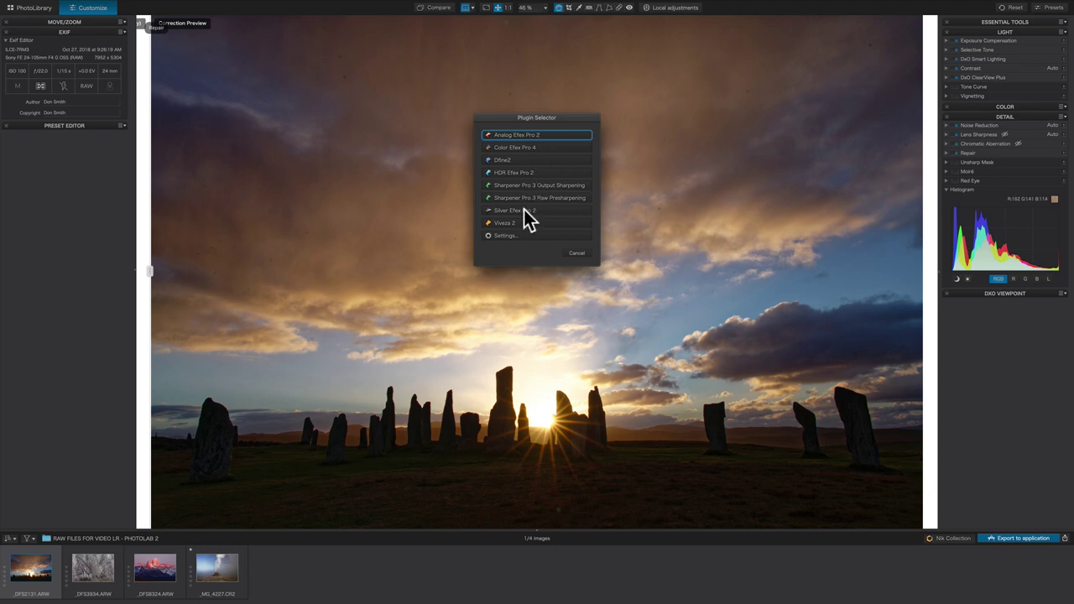
left_click(578, 254)
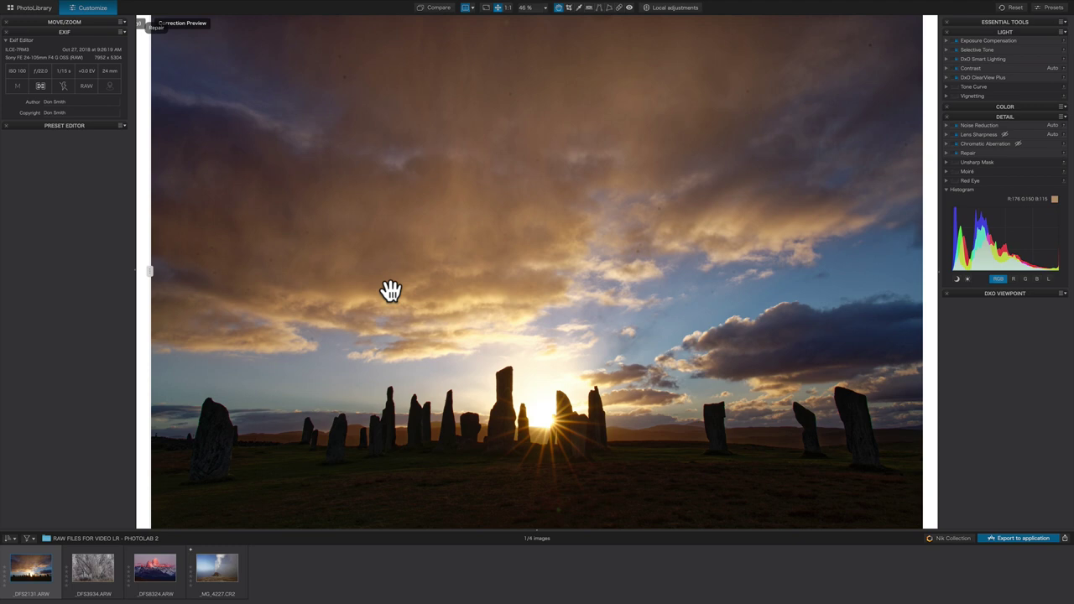
Switch Noise Reduction to PRIME, drag it below Lens Sharpness, and toggle Repair on and off
left_click(947, 125)
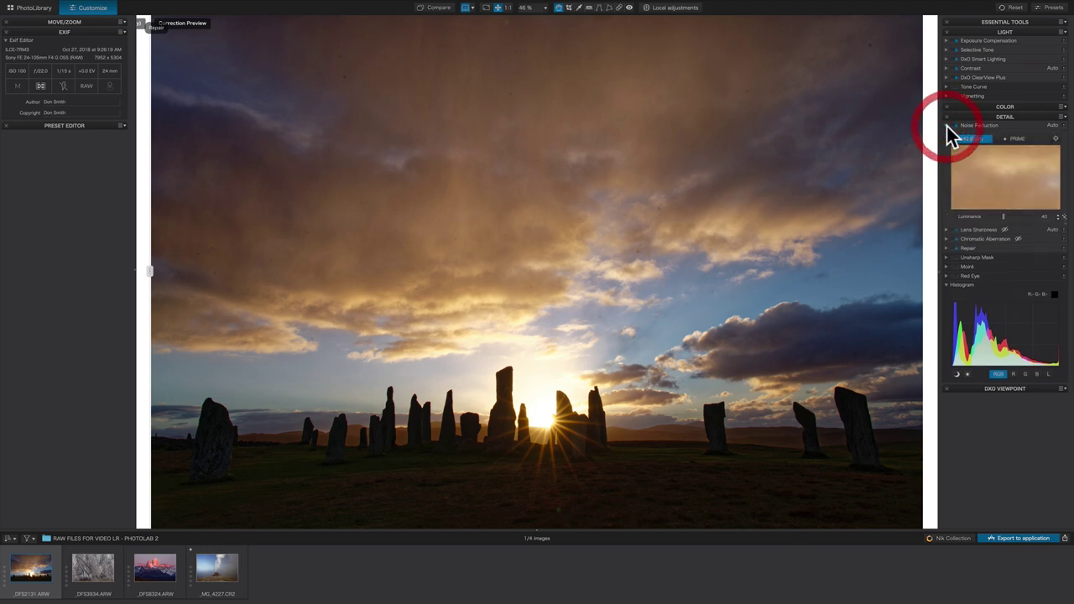
left_click(1019, 138)
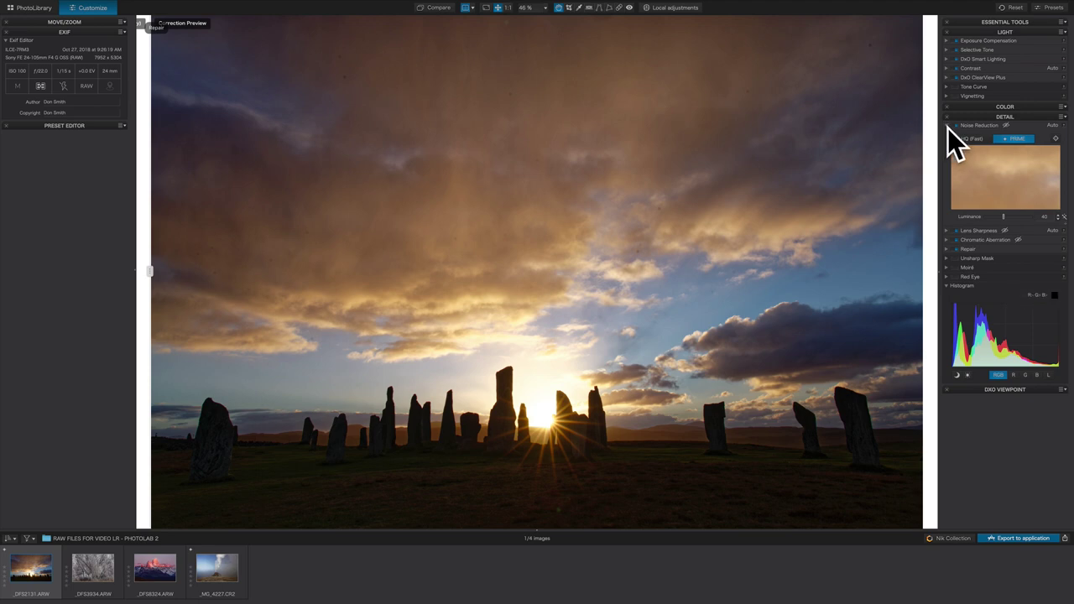
left_click_drag(947, 127, 951, 141)
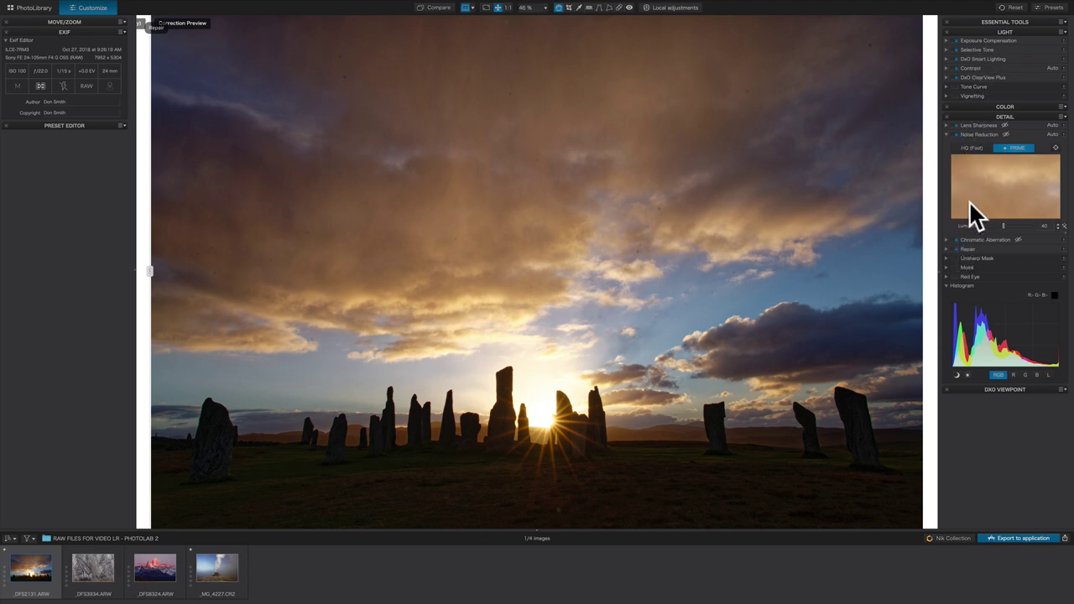
left_click(957, 248)
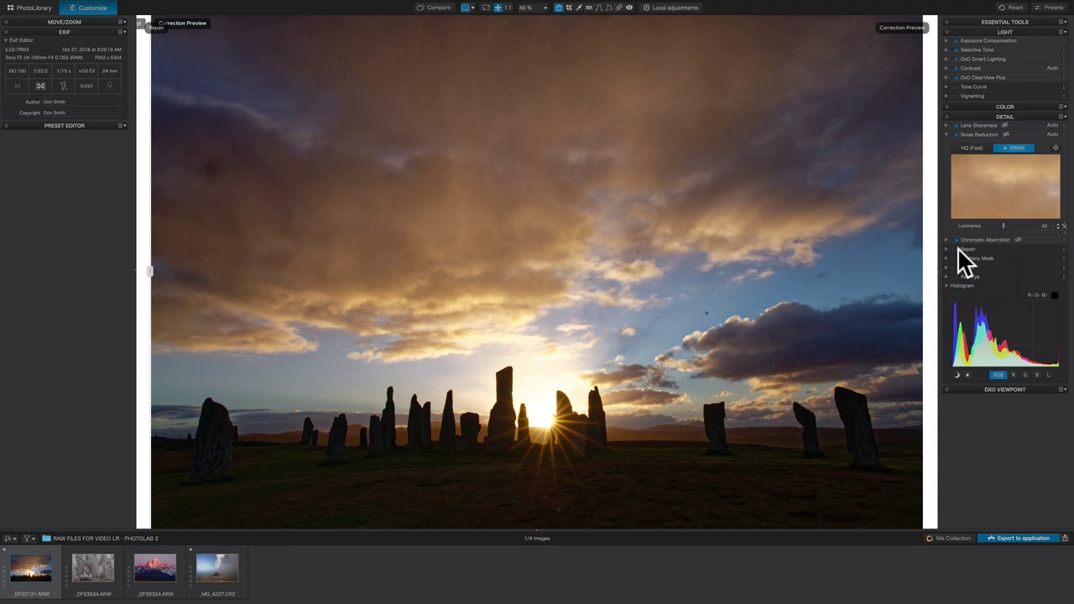
left_click(957, 247)
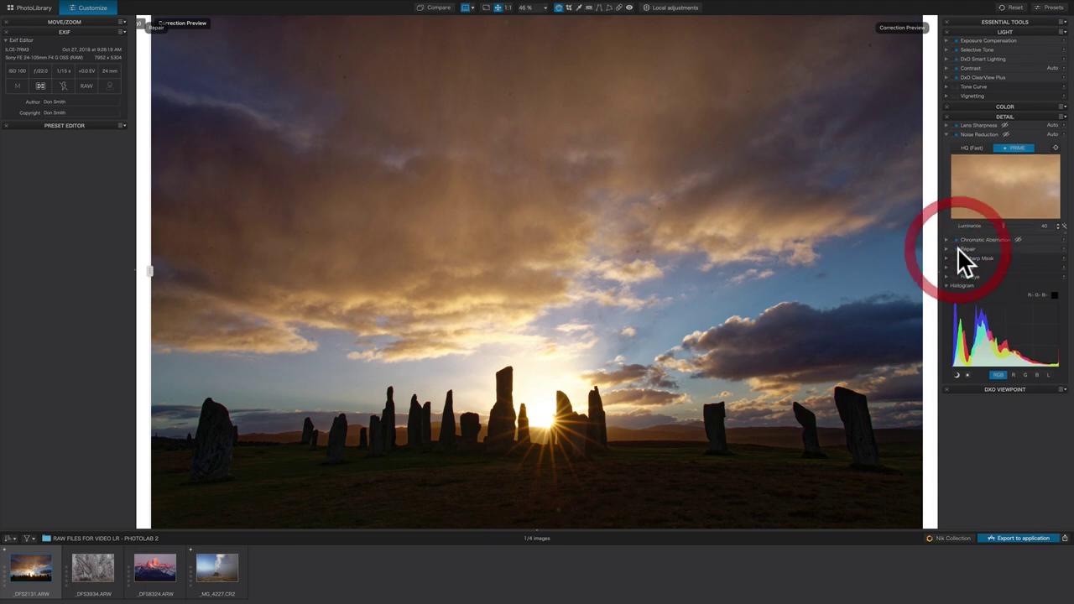
Toggle Compare to view the original, then zoom the stones photo to 100%
left_click(443, 10)
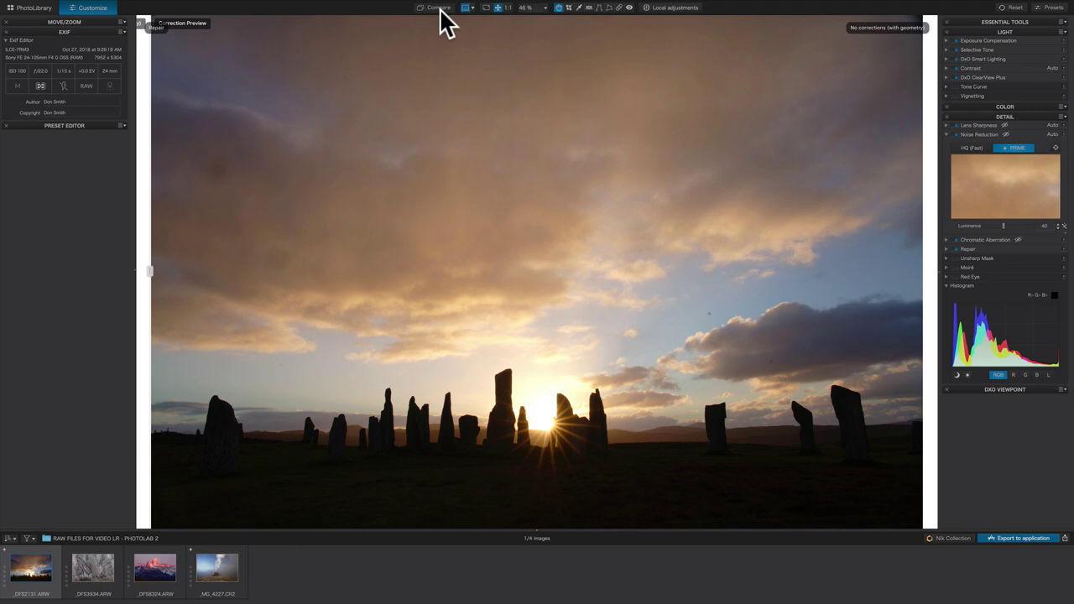
left_click(439, 10)
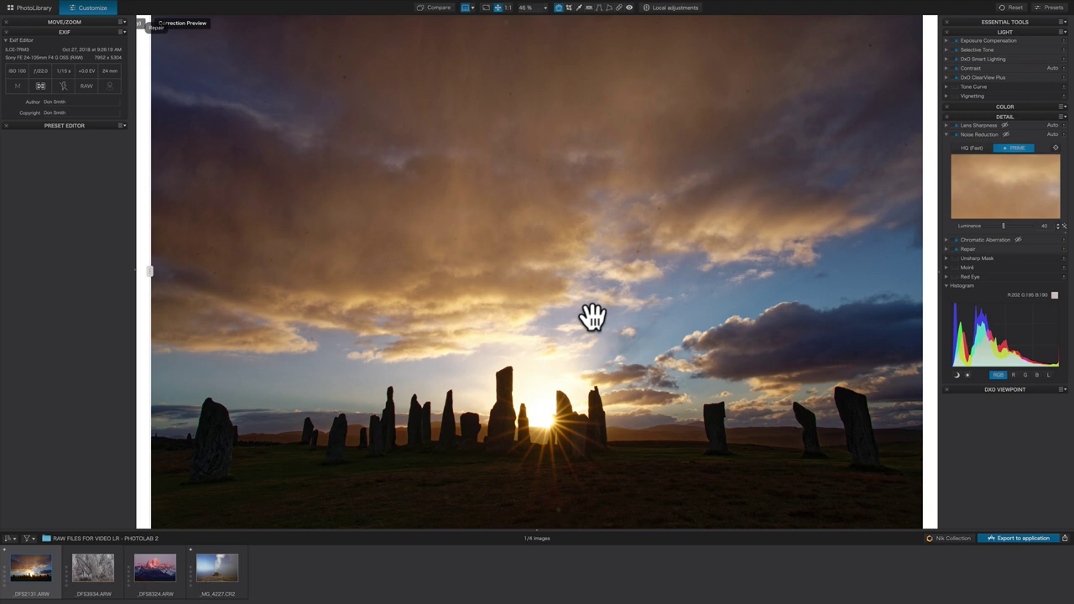
scroll(593, 317, "up", 1)
scroll(593, 317, "up", 2)
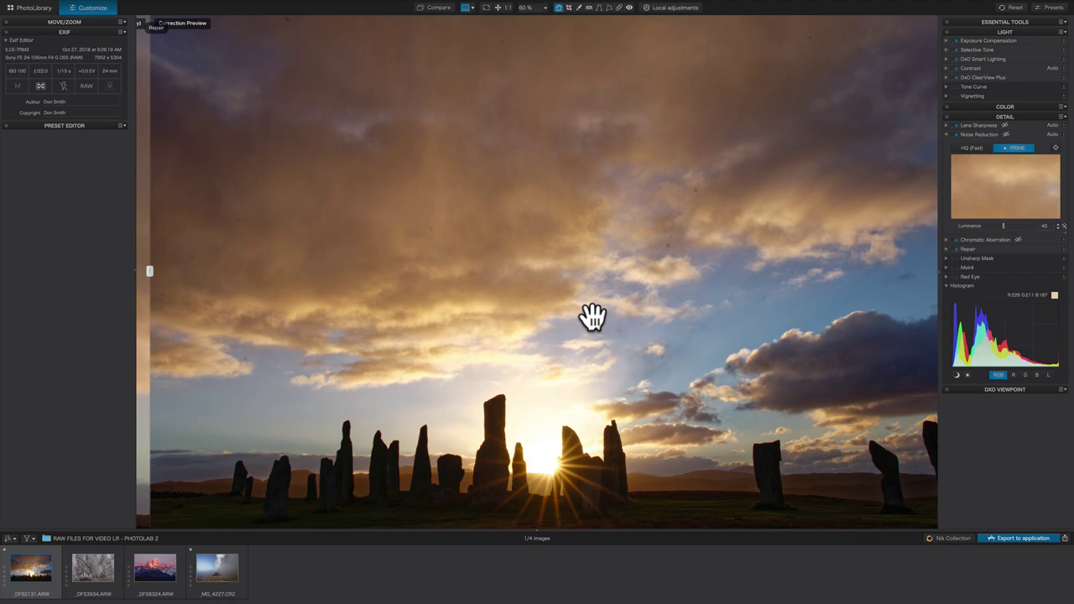
scroll(593, 317, "up", 2)
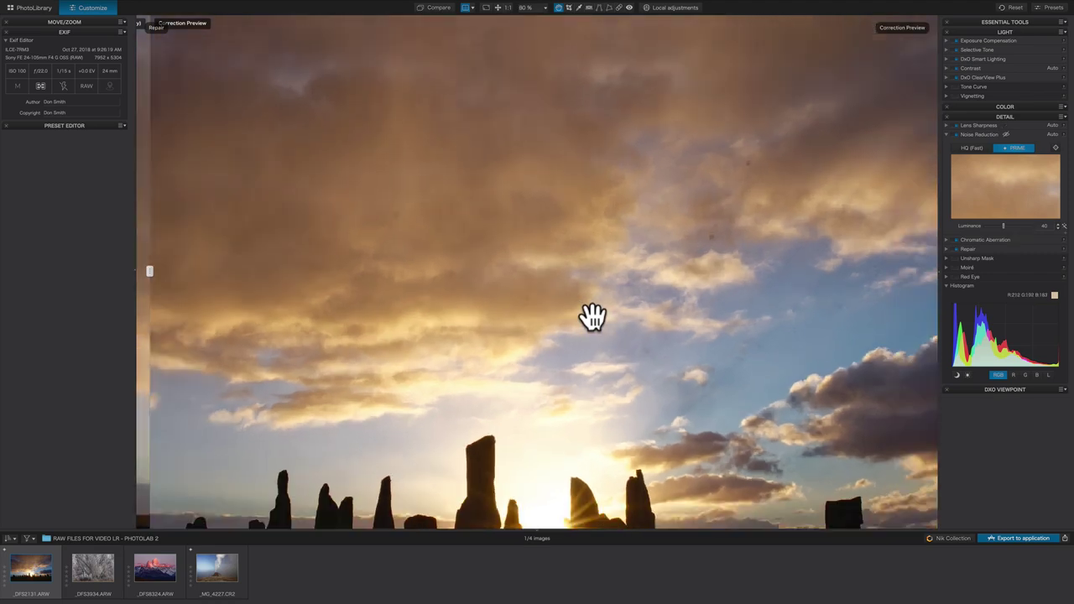
scroll(593, 317, "up", 2)
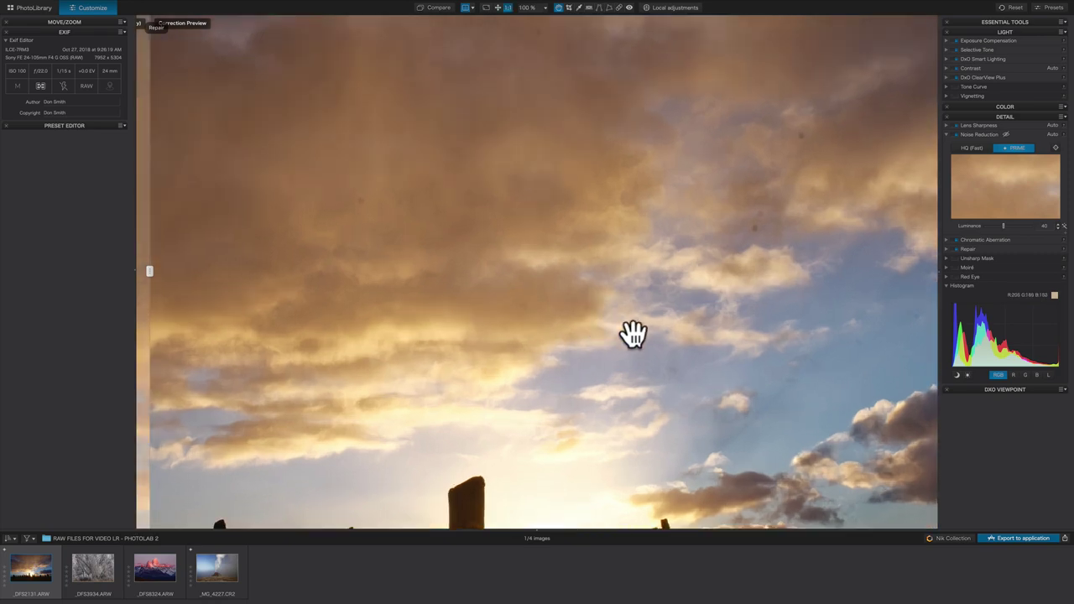
Pan to the stones and sun, compare with the original, and drag the split divider
left_click_drag(556, 486, 739, 201)
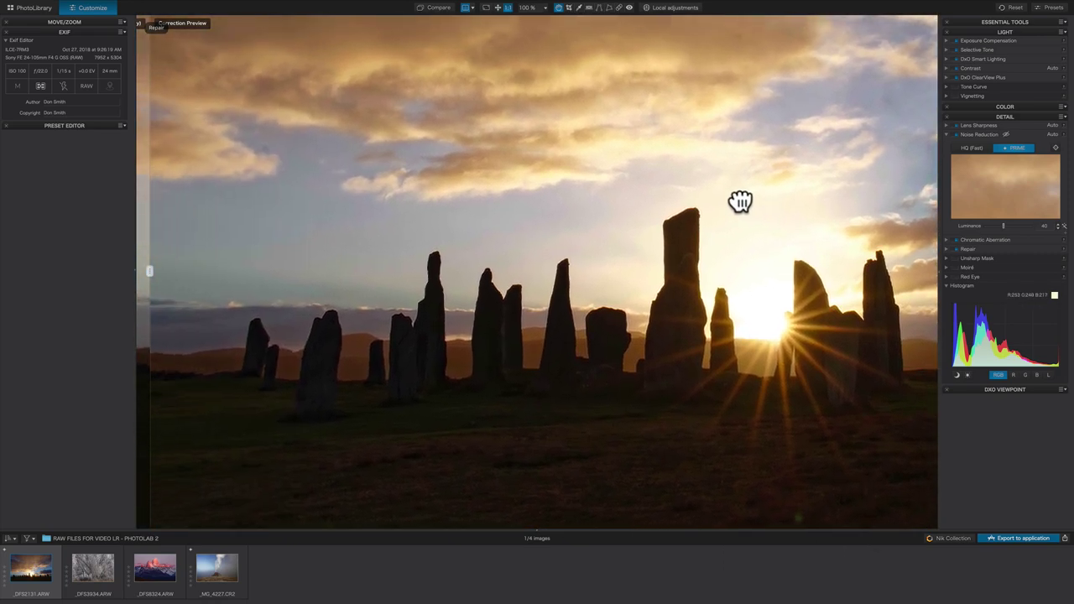
left_click(443, 10)
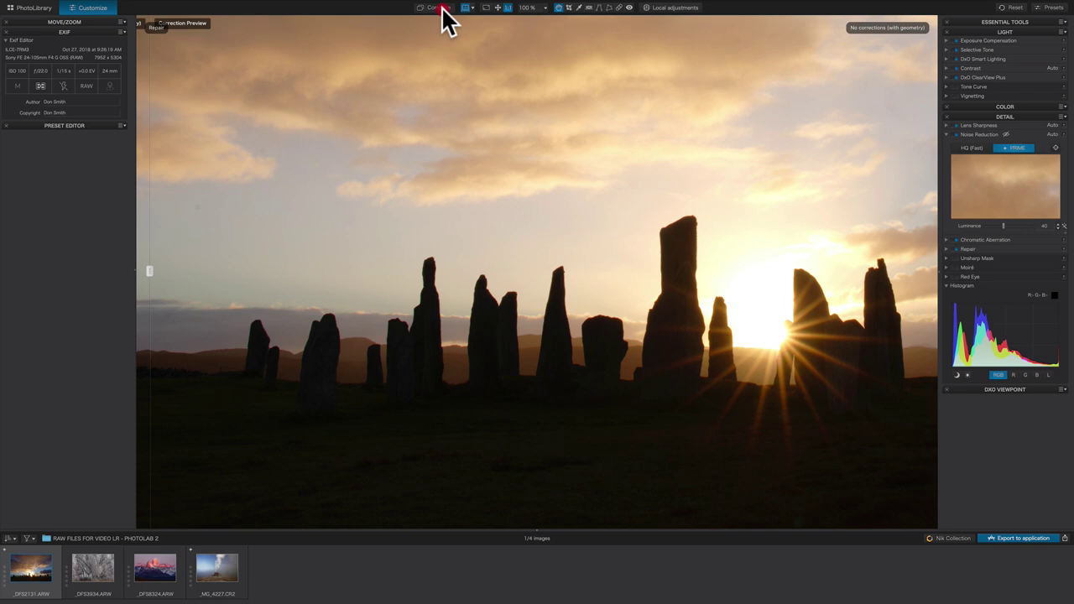
left_click(443, 10)
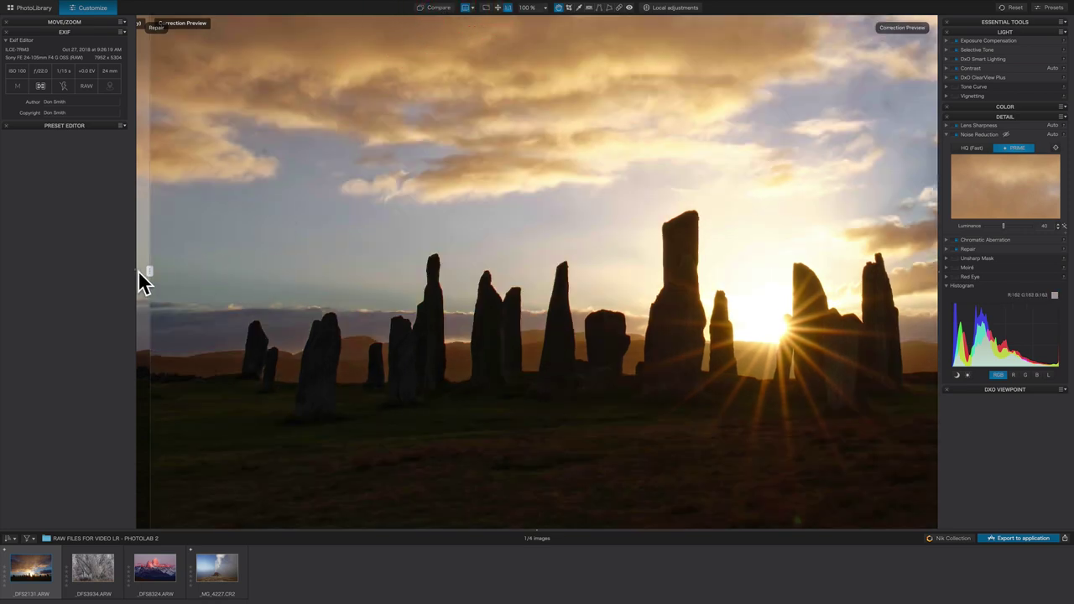
left_click_drag(148, 269, 110, 343)
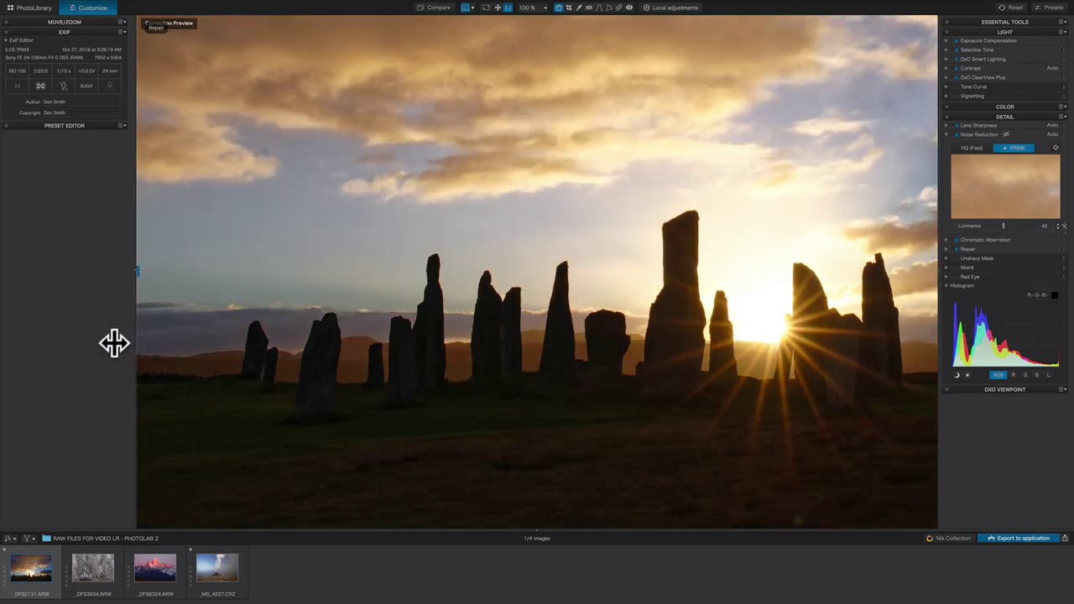
Open _DFS3934.ARW, fit it to the window, compare with the original, and split the view
left_click(99, 570)
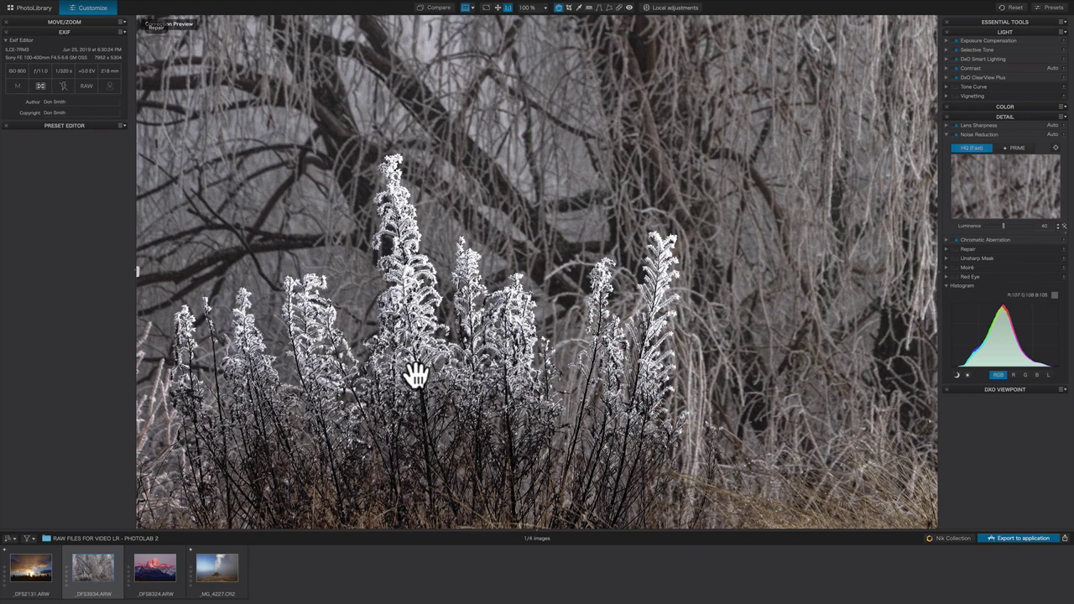
left_click_drag(415, 375, 480, 350)
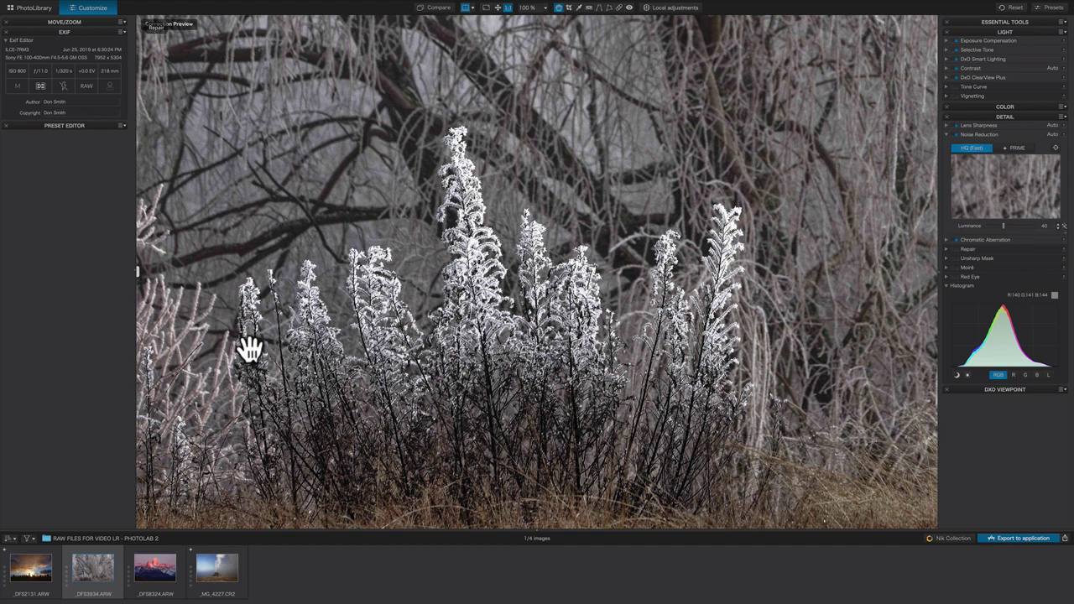
key("ctrl+0")
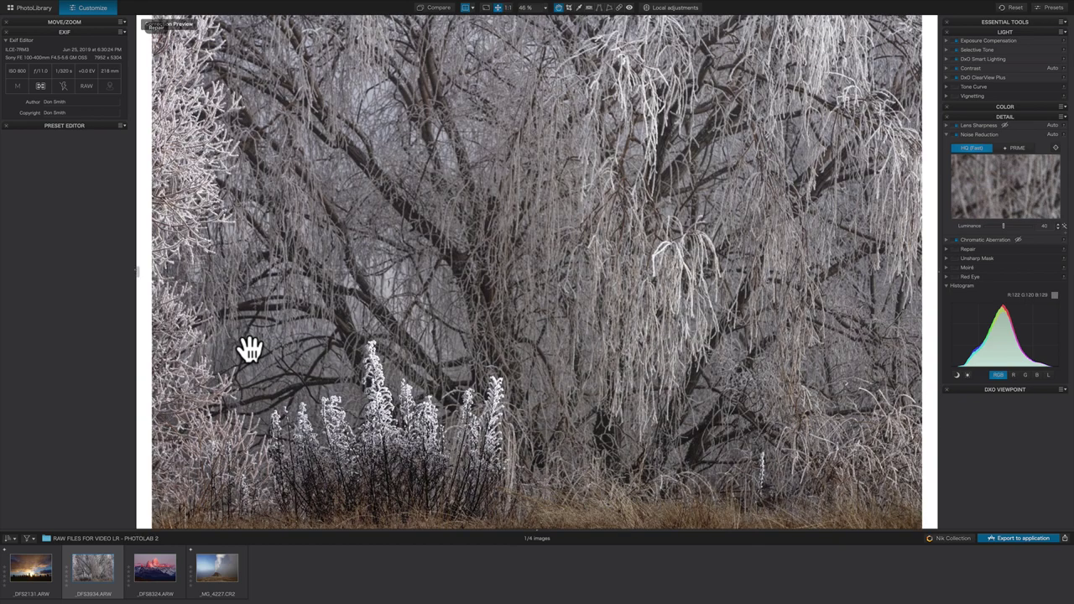
left_click(436, 7)
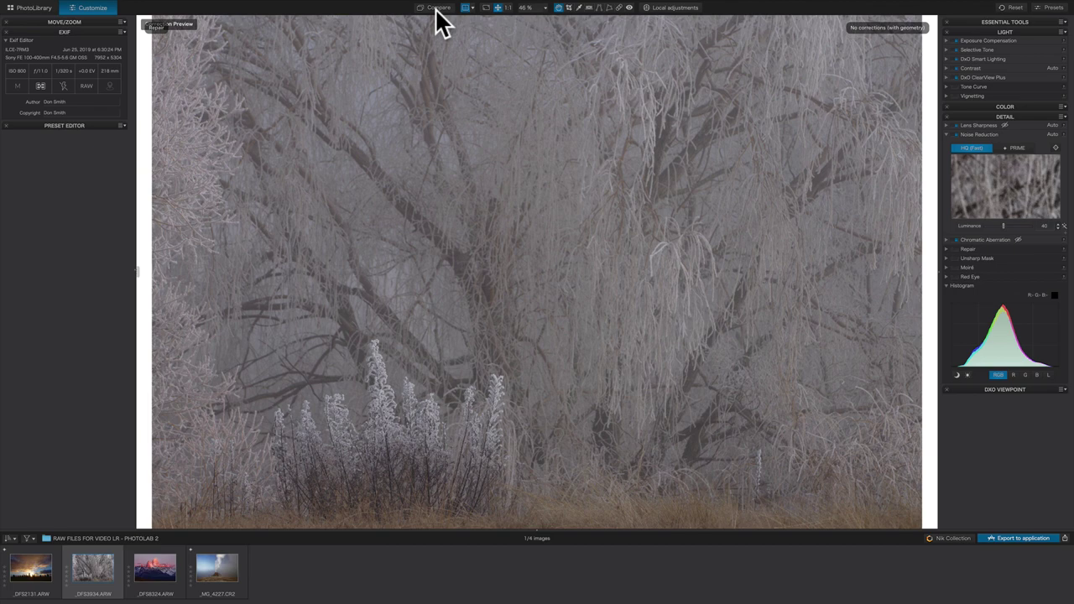
left_click(435, 9)
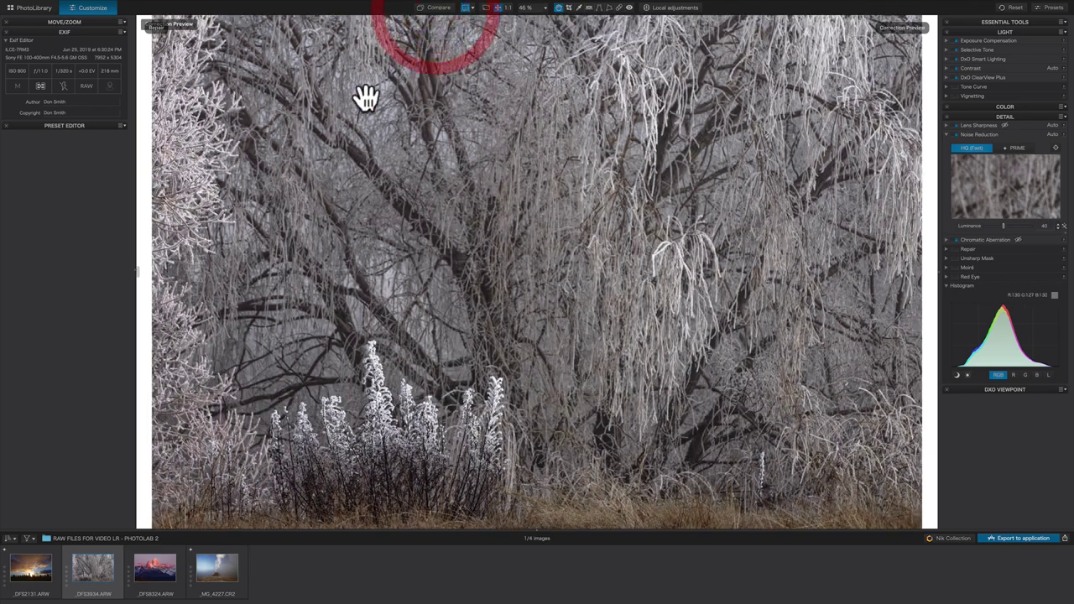
left_click_drag(137, 270, 110, 376)
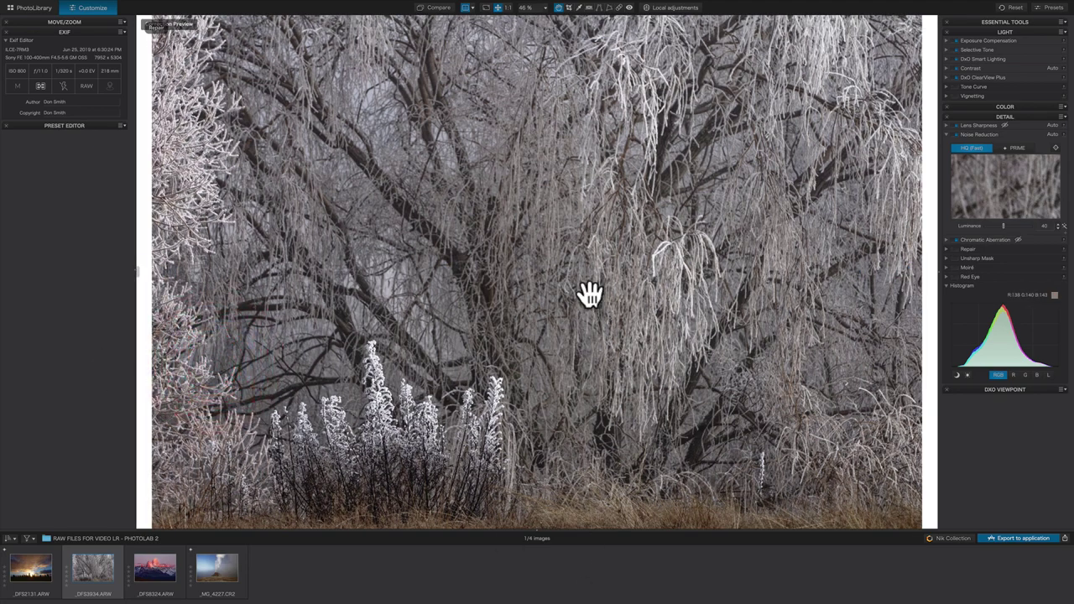
Zoom to 100% on the frosted branches and toggle Compare against the original
left_click(534, 8)
left_click(528, 34)
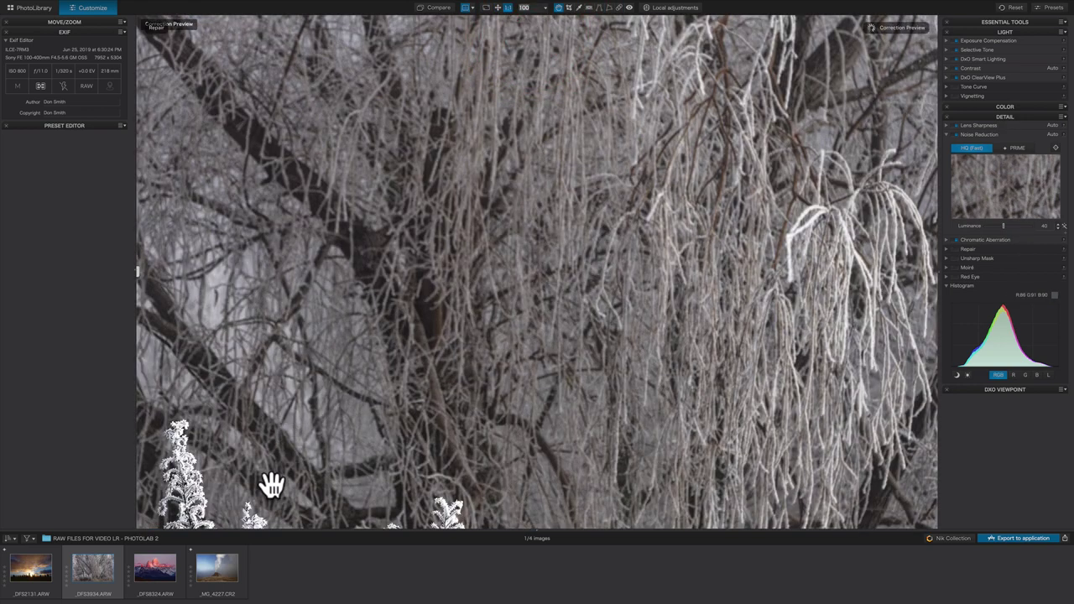
left_click_drag(271, 484, 546, 218)
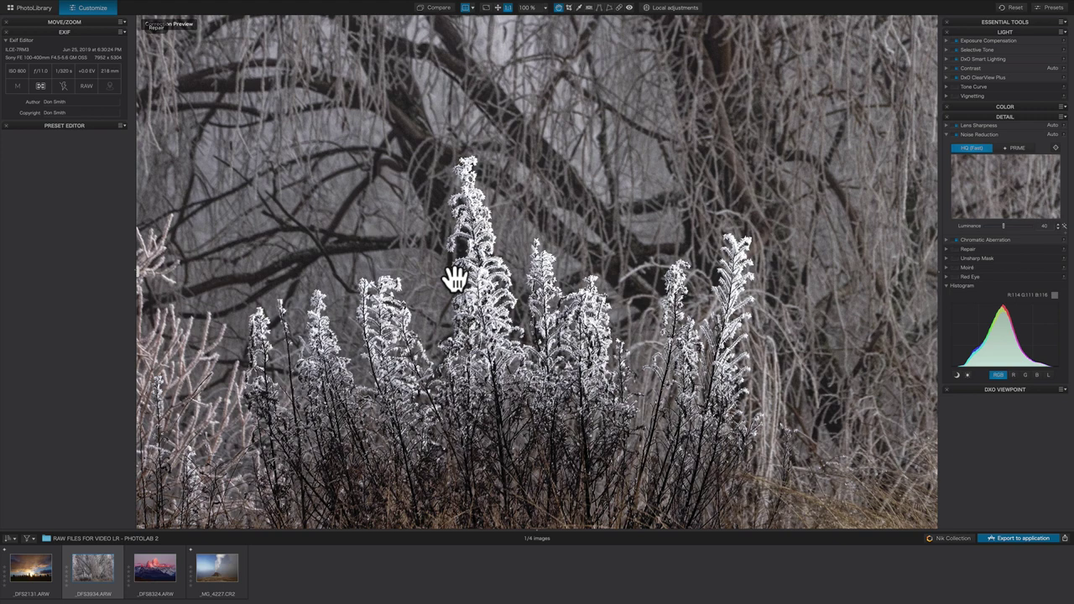
left_click(436, 8)
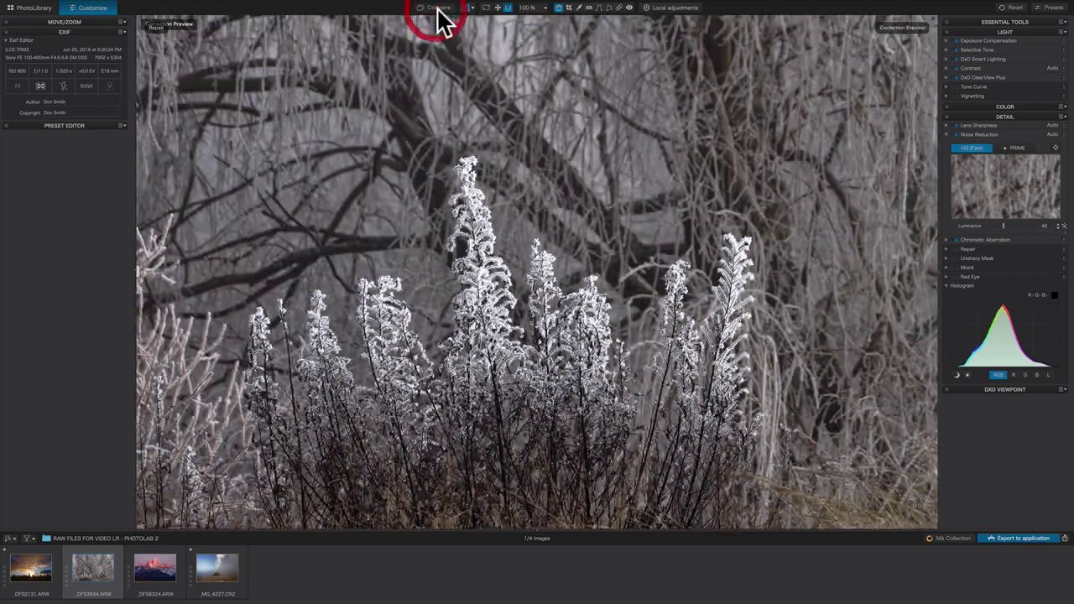
left_click(435, 11)
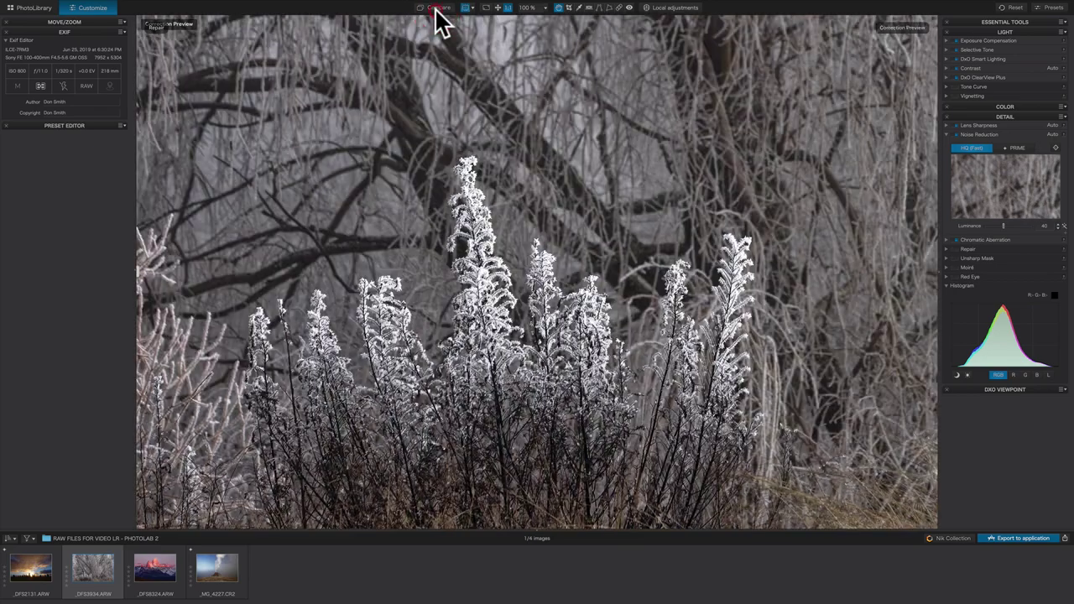
Open _DFS8324.ARW, compare with the original, fit it, and drag the split-preview divider
left_click(147, 570)
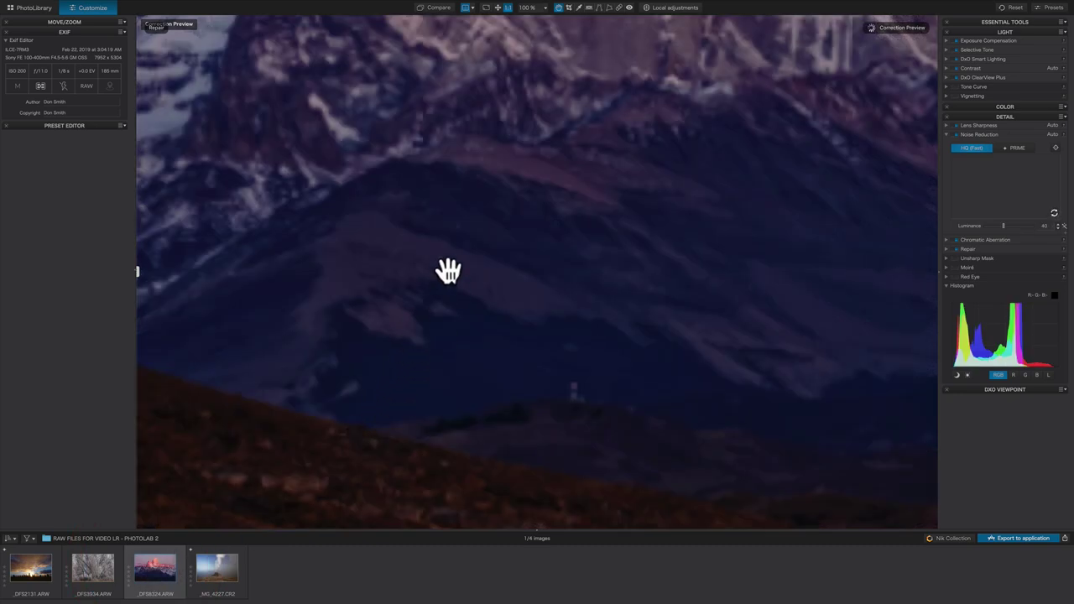
left_click_drag(501, 194, 342, 601)
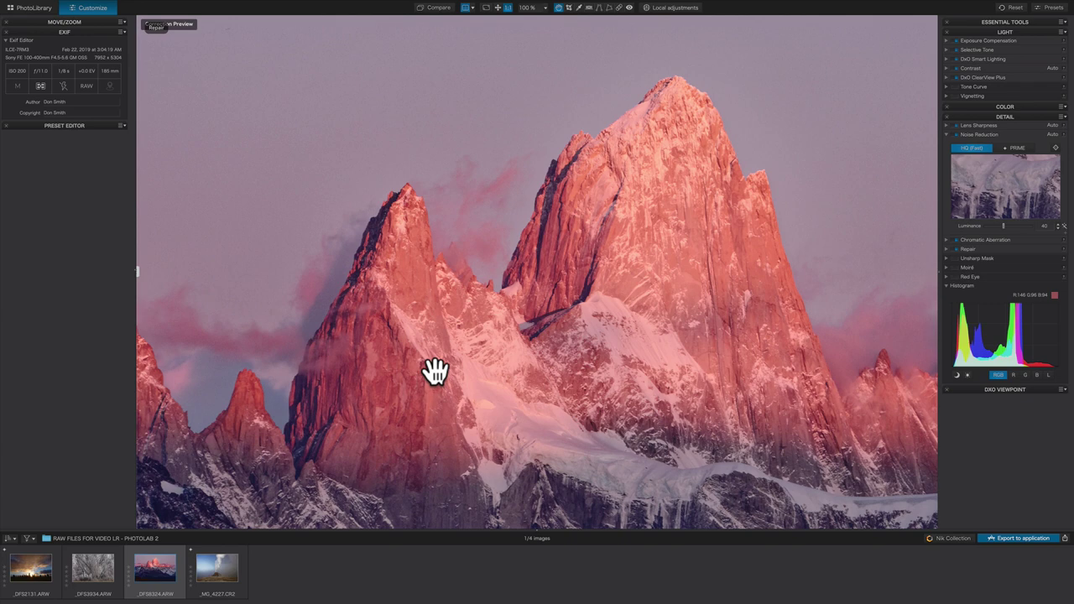
left_click(439, 9)
left_click(466, 8)
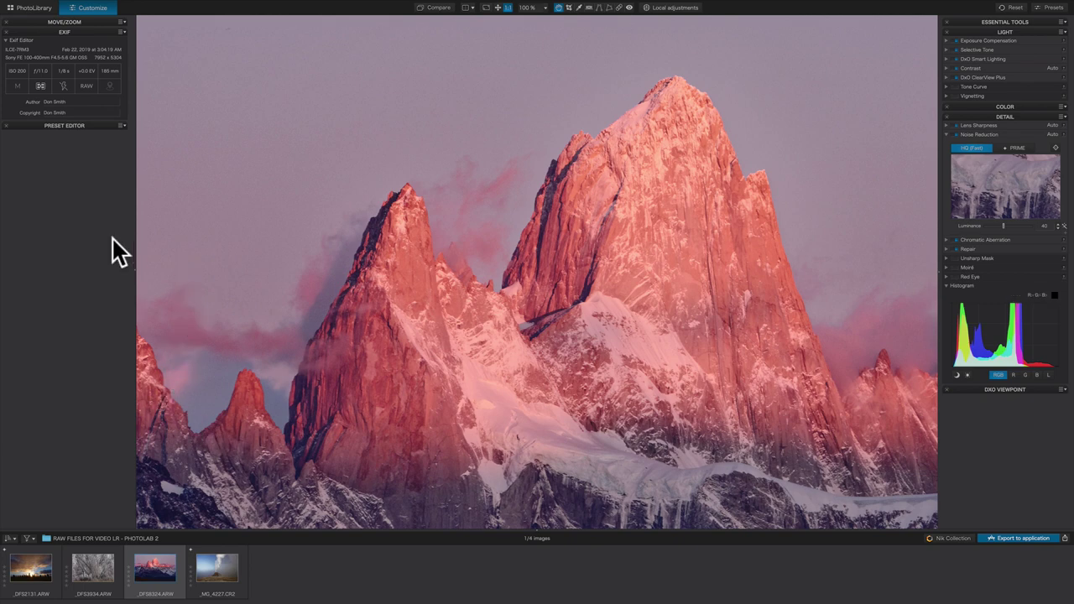
left_click(701, 347)
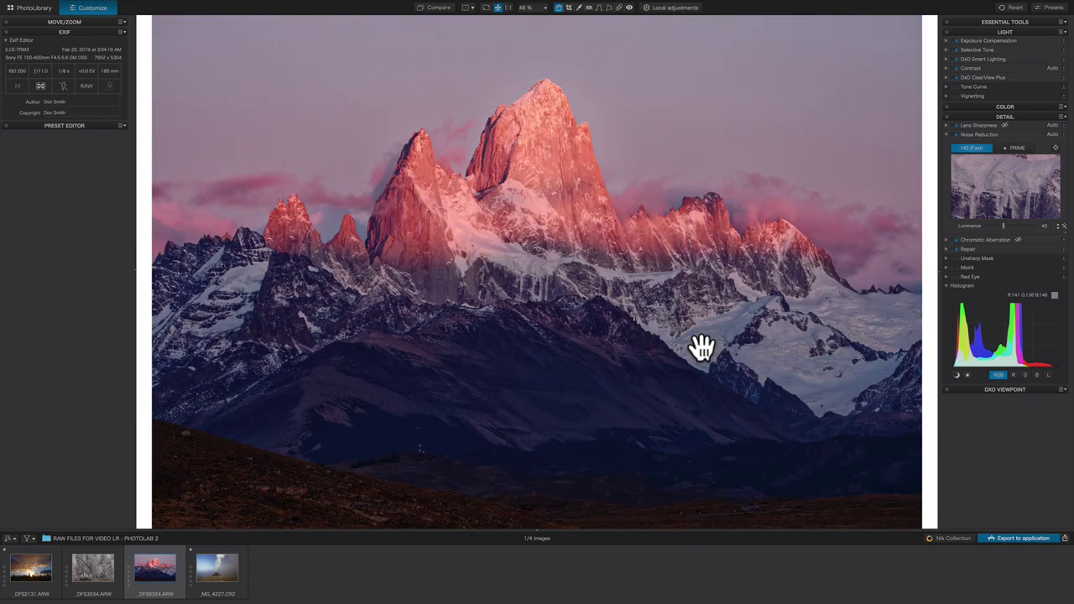
left_click(465, 8)
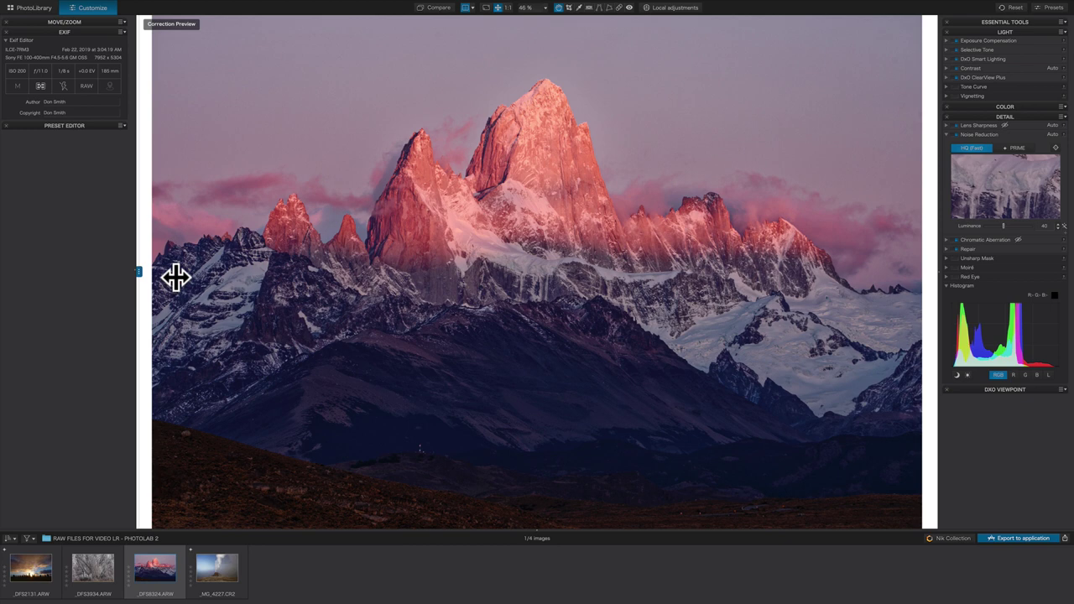
left_click_drag(176, 278, 143, 290)
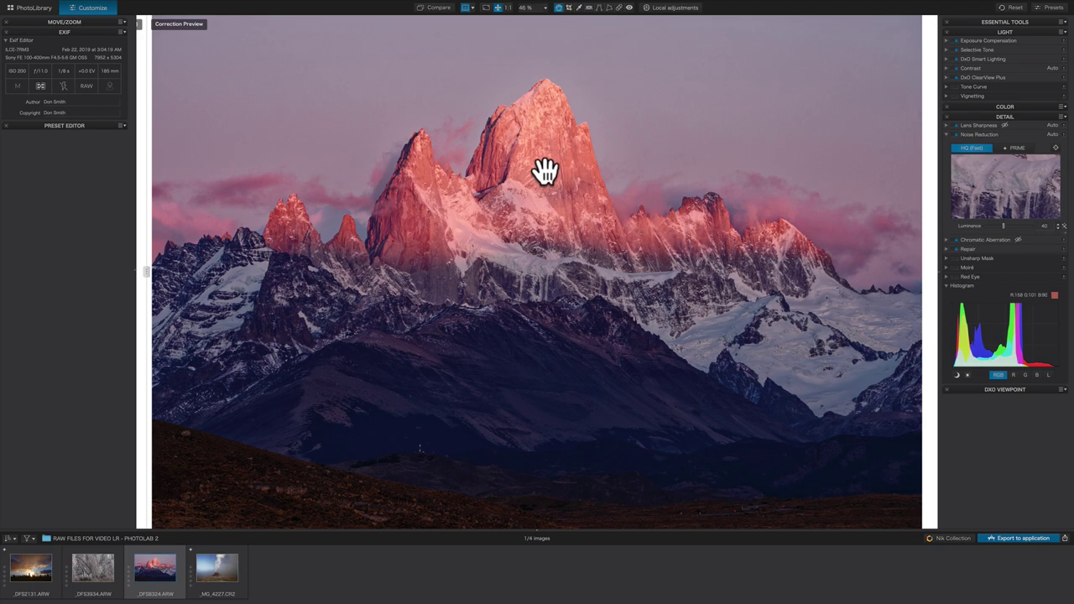
Zoom to 100% on the main peak and compare against the uncorrected original
scroll(544, 171, "up", 5)
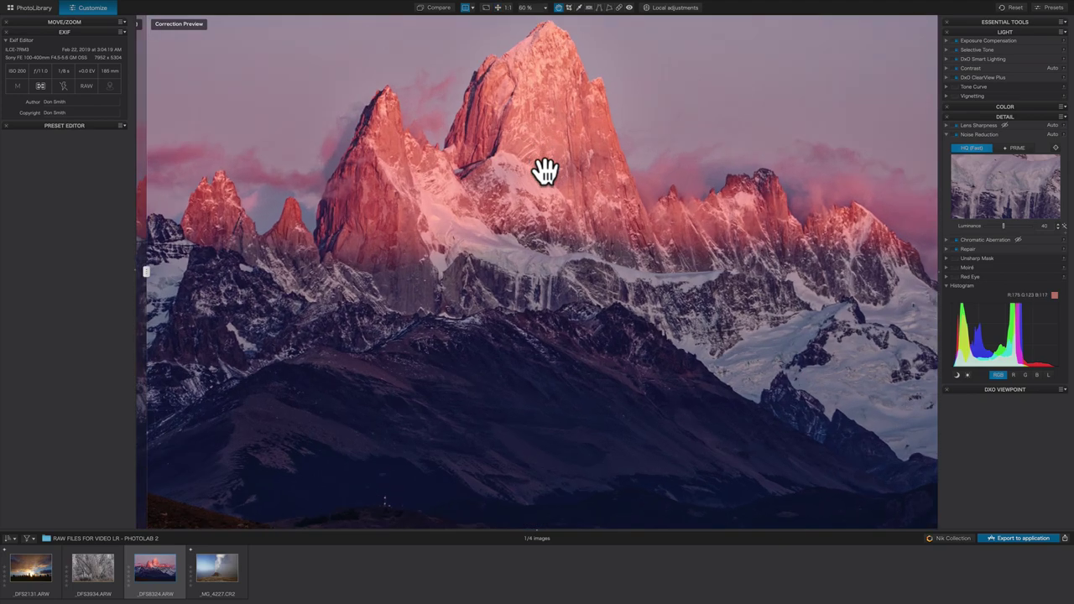
scroll(544, 171, "up", 2)
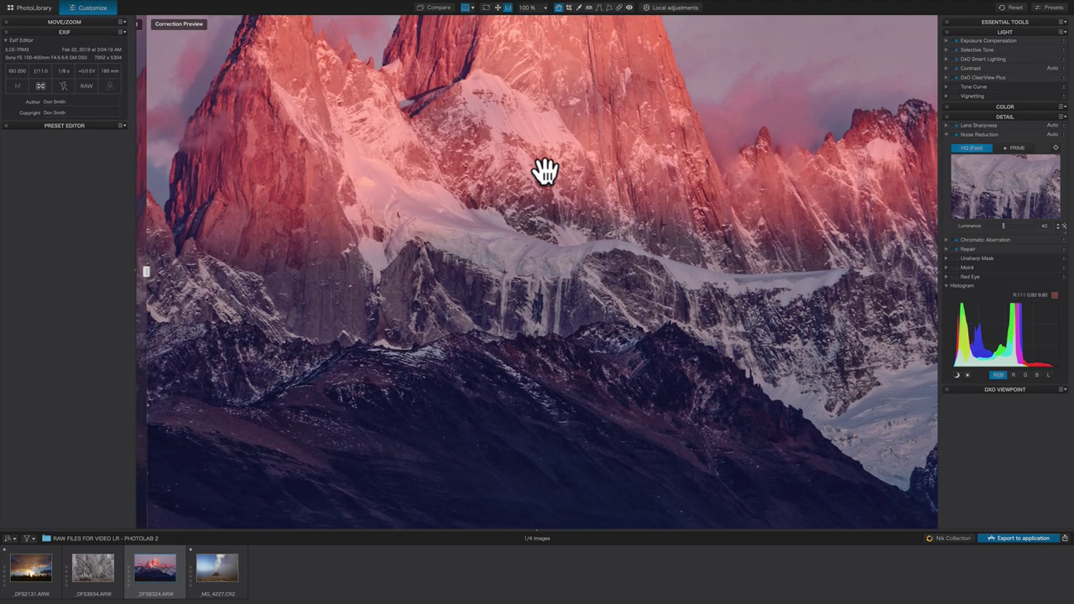
scroll(579, 134, "down", 5)
scroll(724, 355, "up", 2)
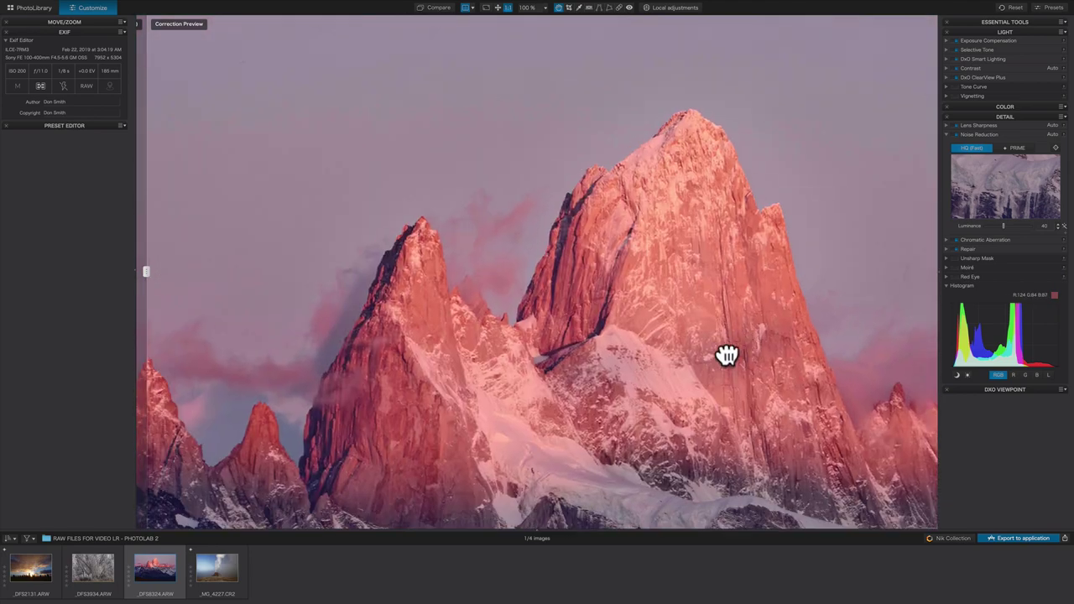
left_click(712, 317)
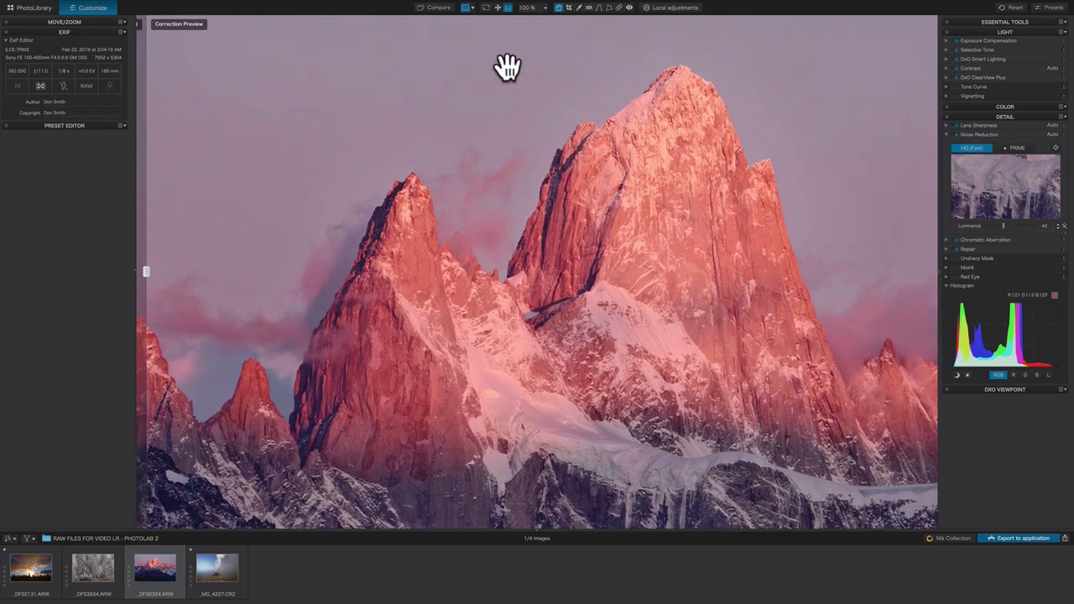
left_click(442, 9)
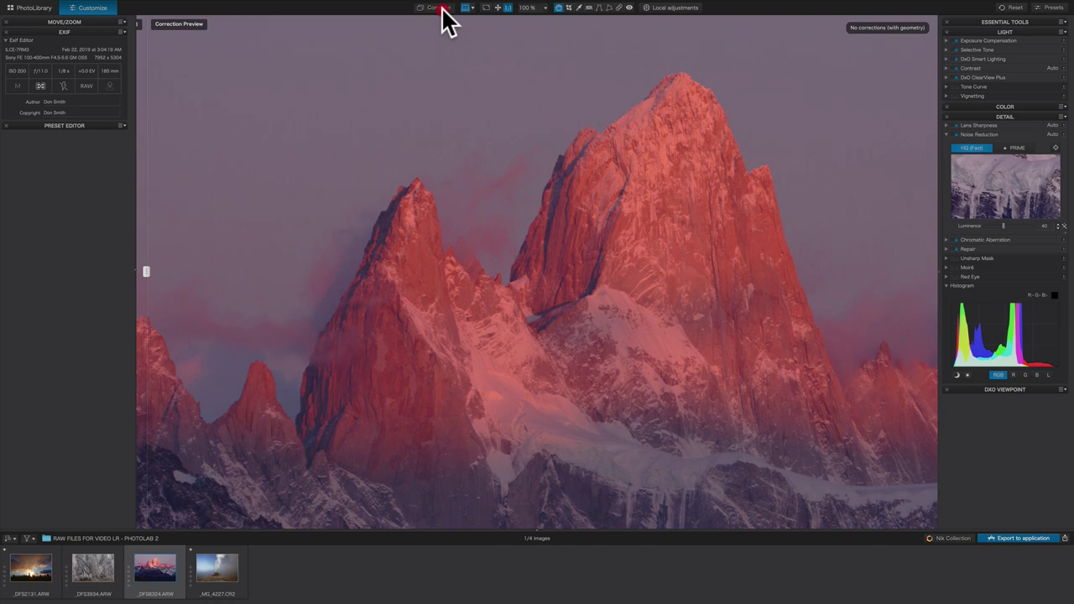
Restore the corrected mountain, open _MG_4227.CR2, and pan to the geyser cone
left_click(442, 8)
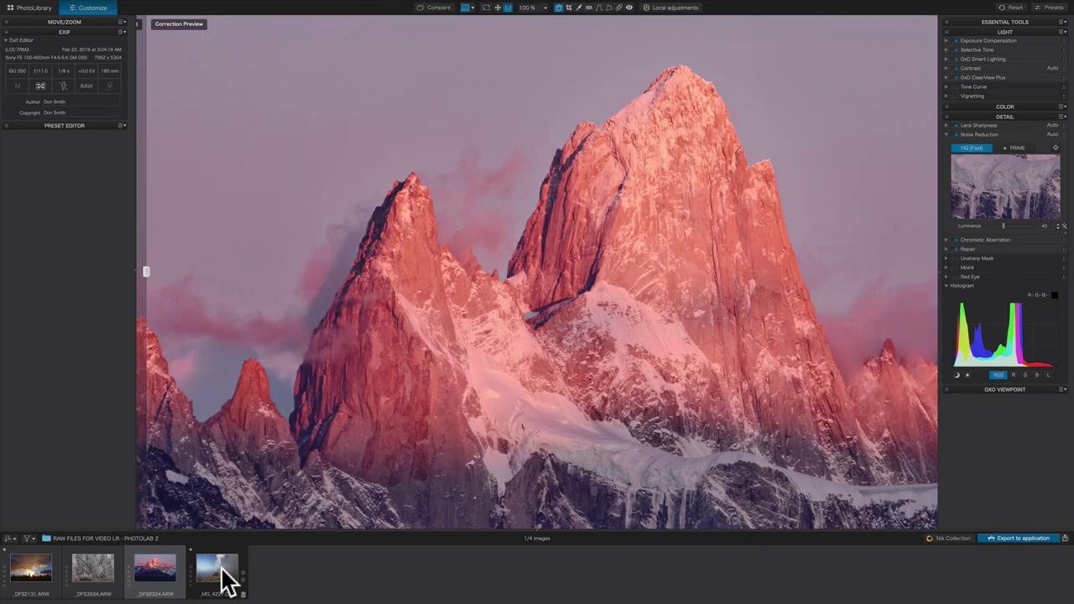
left_click(221, 567)
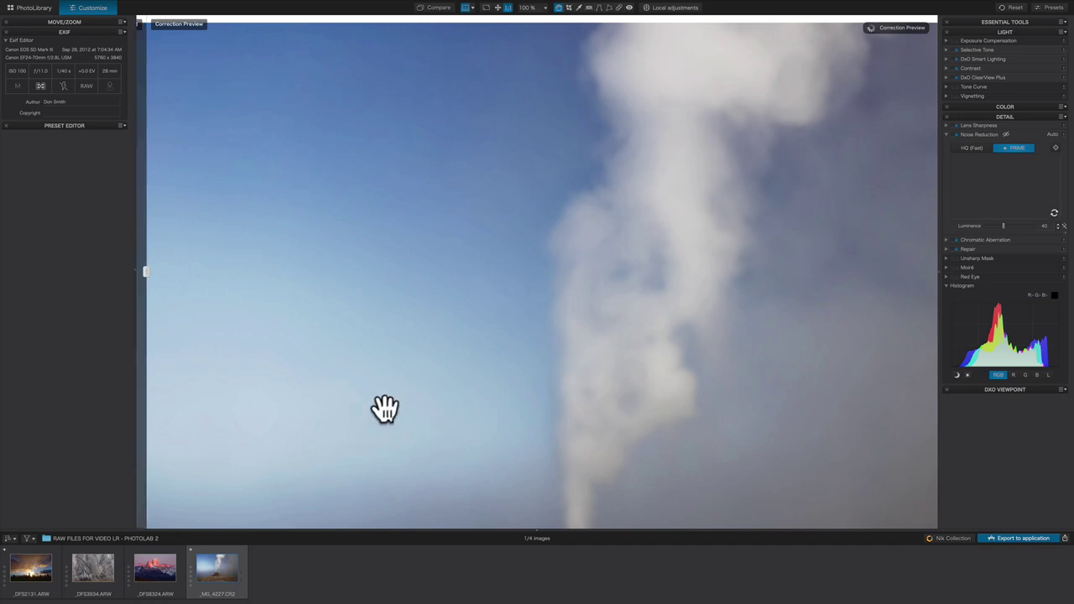
left_click_drag(576, 448, 531, 174)
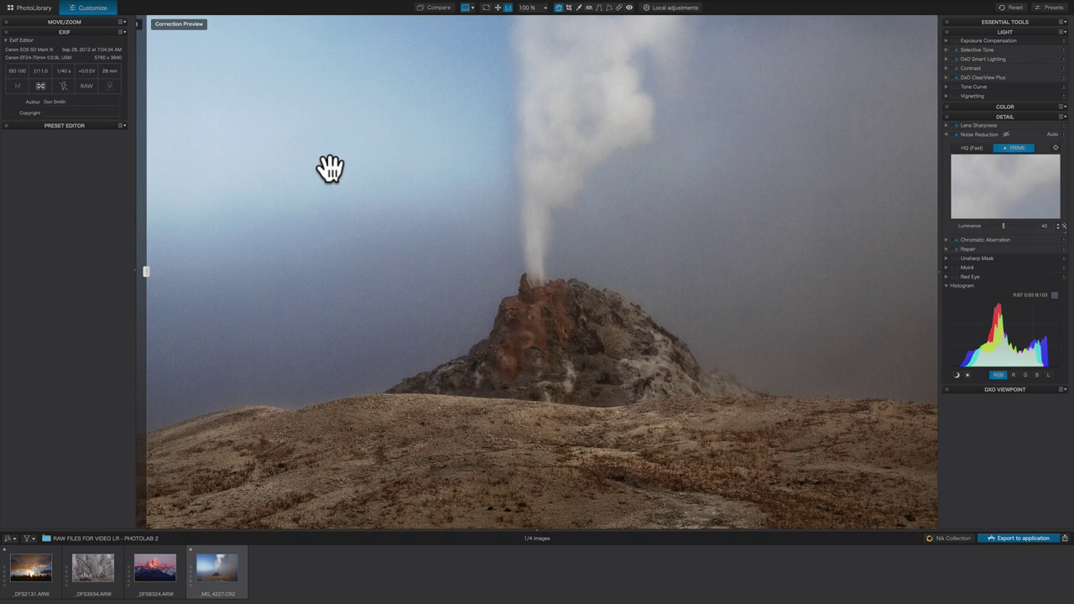
Compare the geyser with its uncorrected original and sweep the split divider across it
left_click(484, 8)
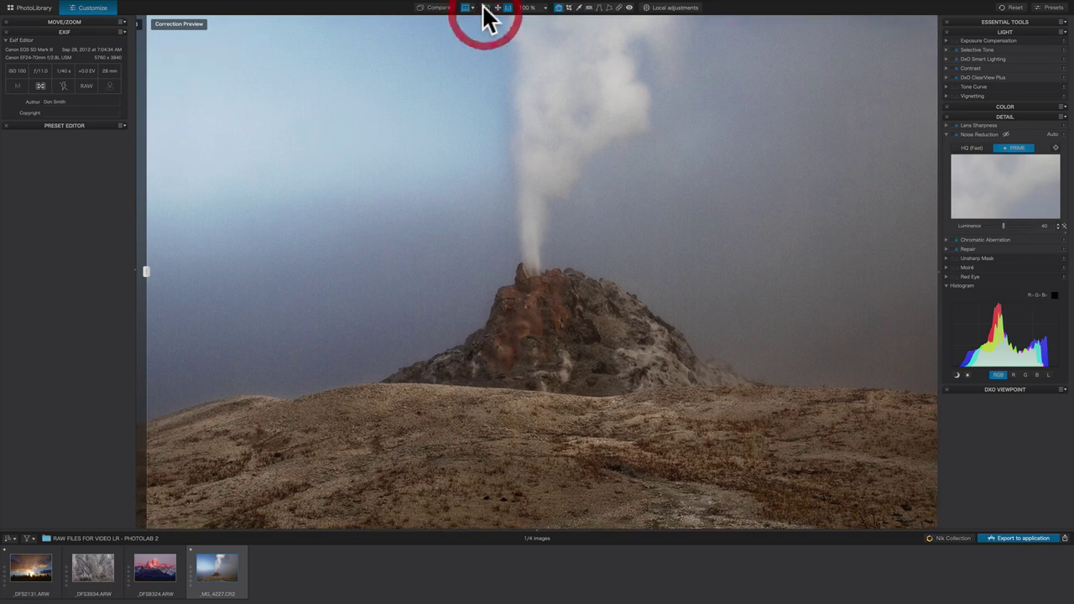
left_click(440, 8)
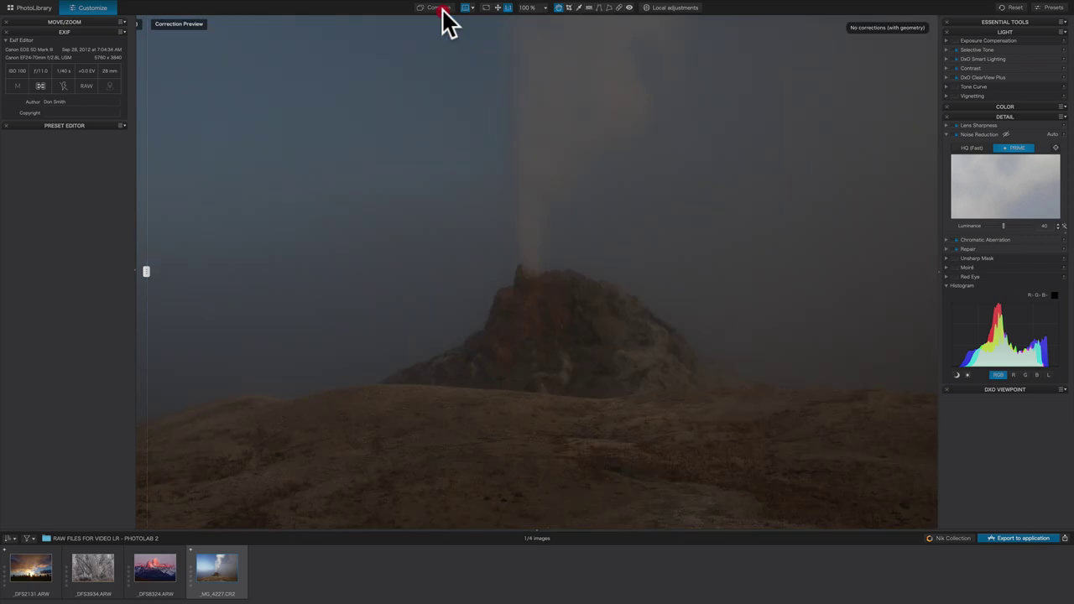
left_click_drag(442, 10, 442, 10)
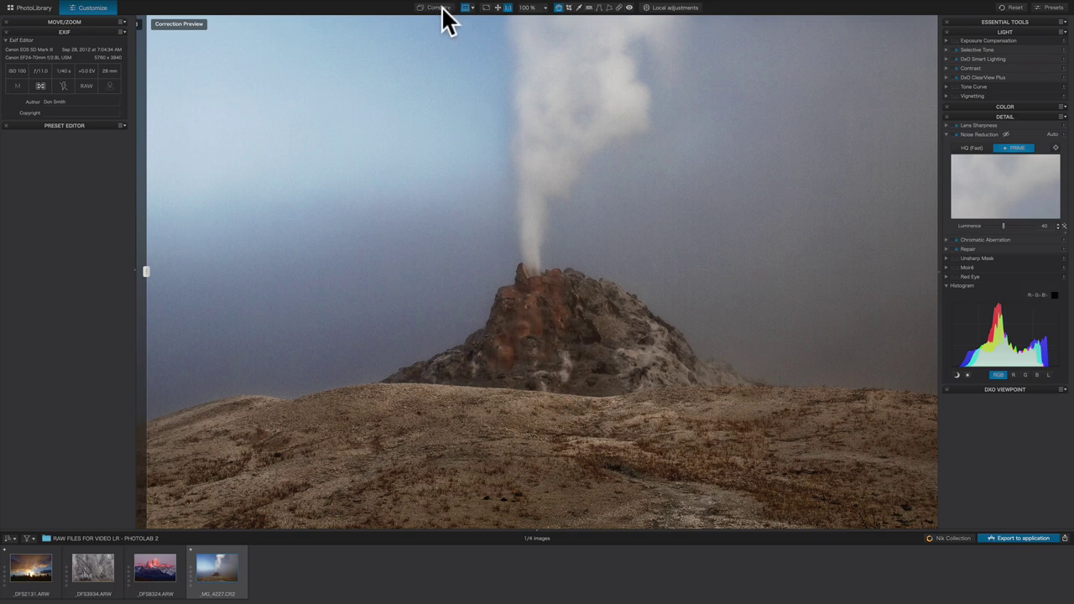
left_click_drag(442, 9, 442, 8)
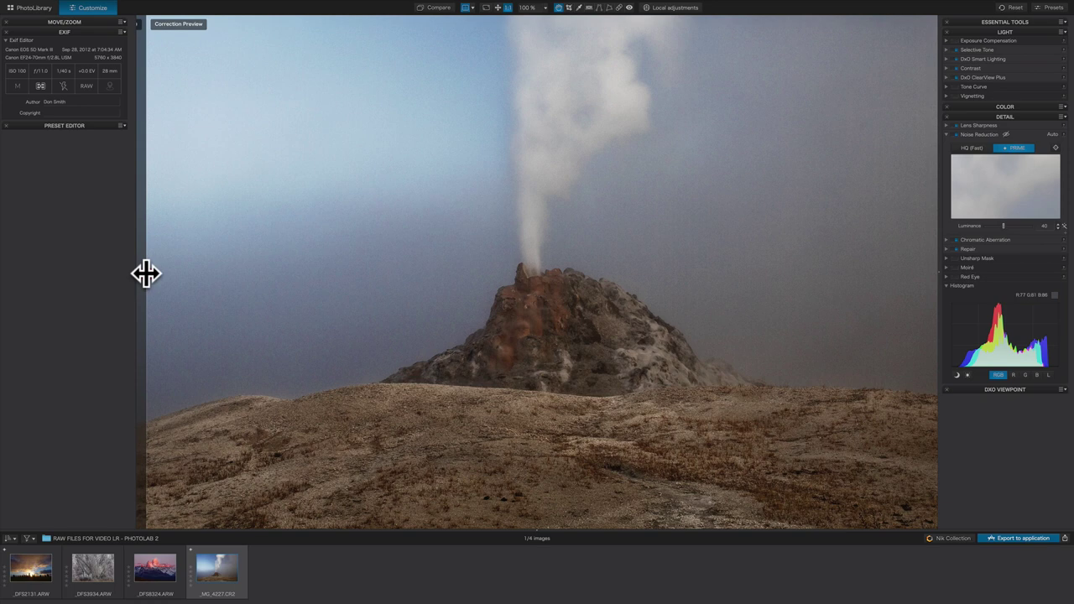
left_click_drag(145, 273, 165, 309)
Fit the whole corrected geyser photo to the window at 64%
key("super+0")
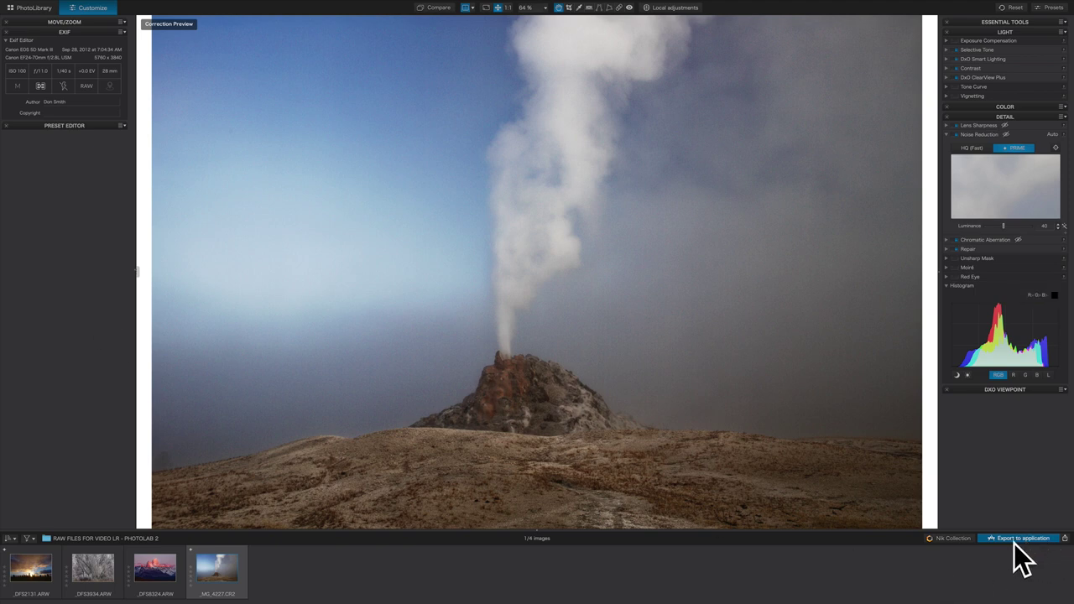
Send the geyser photo to Analog Efex Pro 2 through the Nik Collection Plugin Selector
left_click(961, 538)
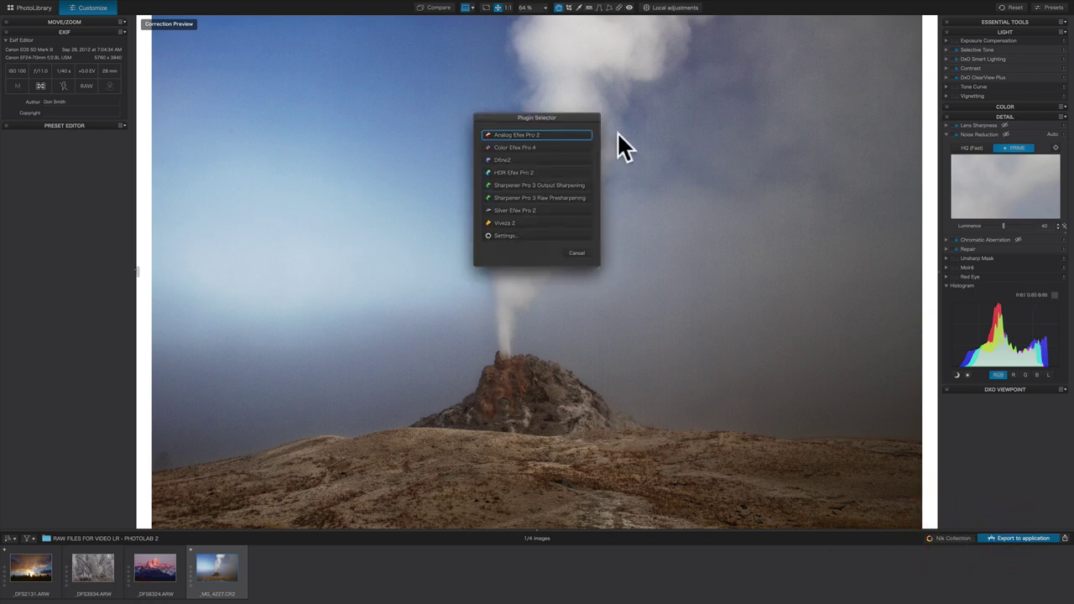
left_click(499, 136)
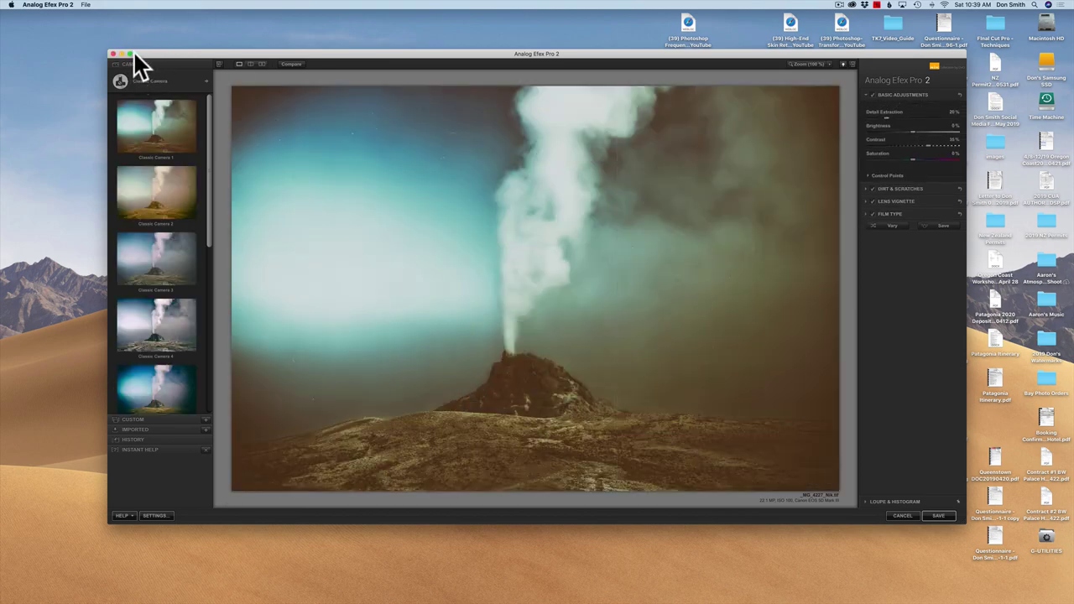
Maximize Analog Efex Pro 2 to full screen and bring up the camera selector
left_click(129, 53)
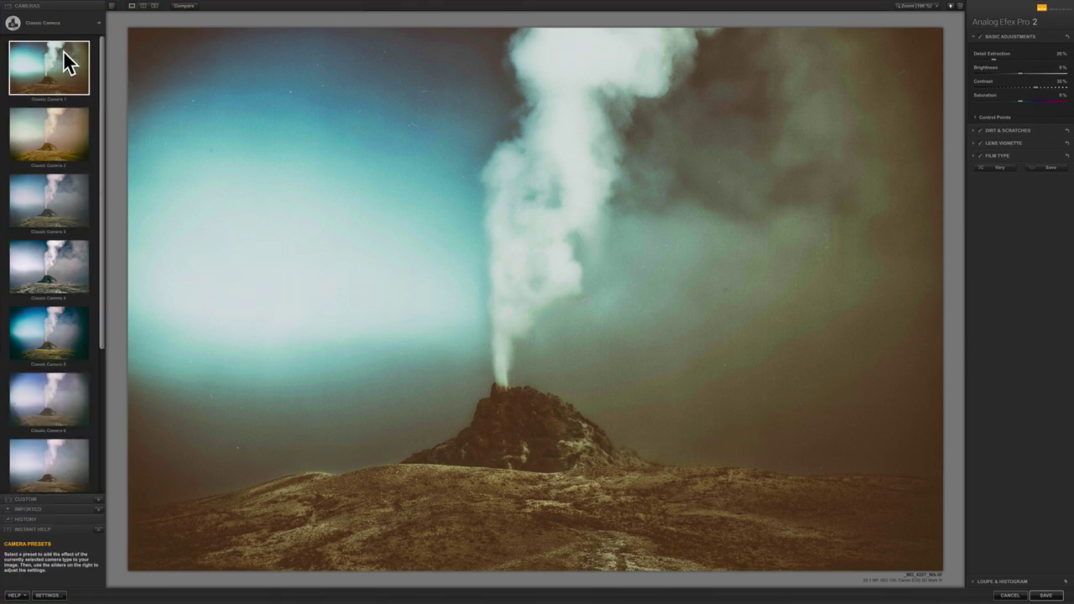
left_click(63, 24)
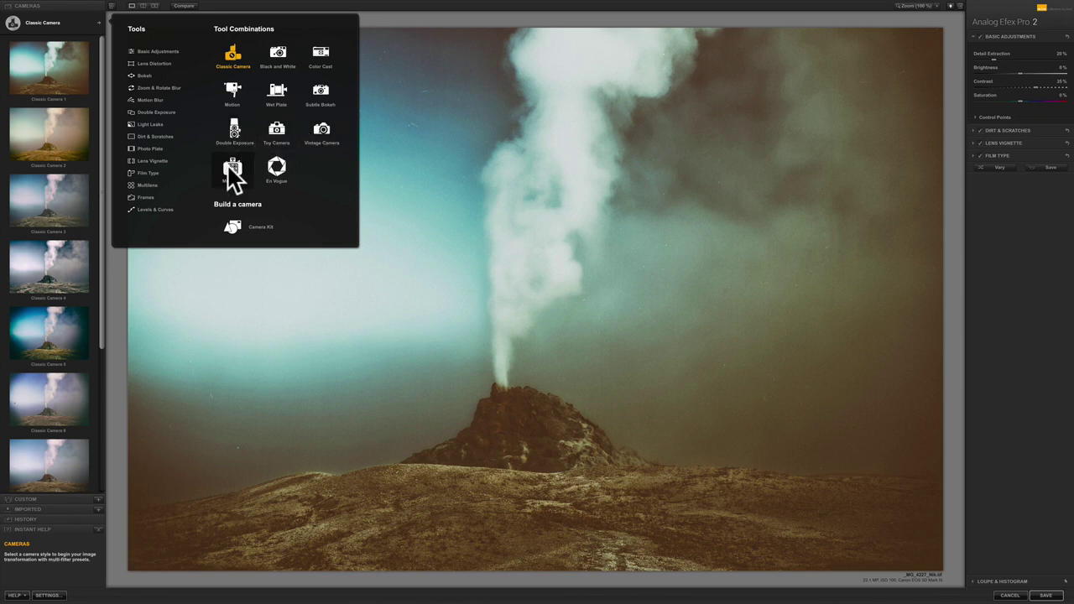
Choose the En Vogue presets, apply Double Exposure Streaked 4, then pick Burned Edges 3
left_click(276, 169)
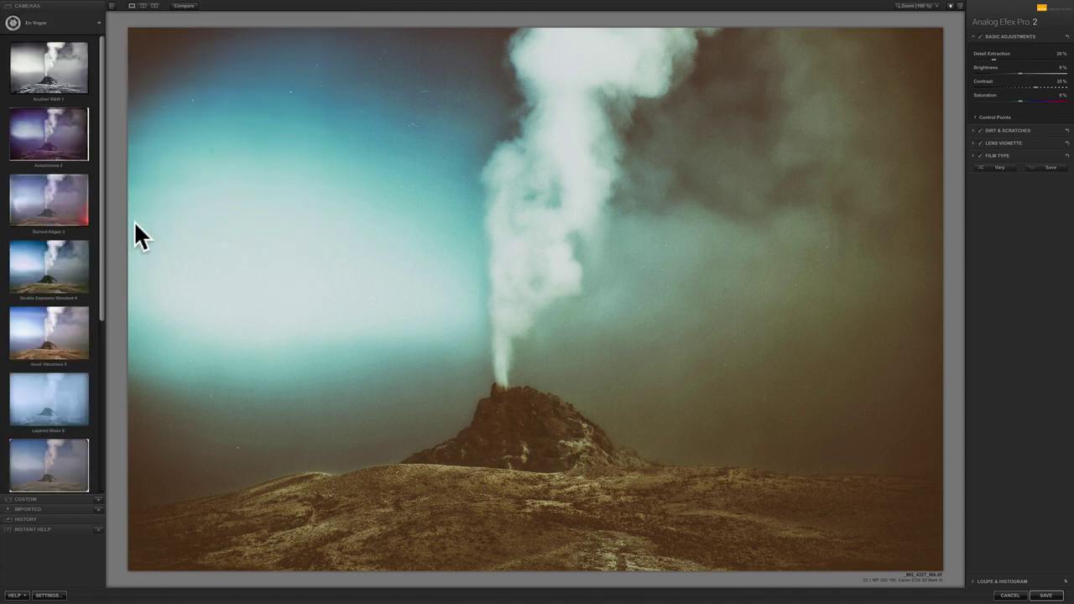
left_click(60, 261)
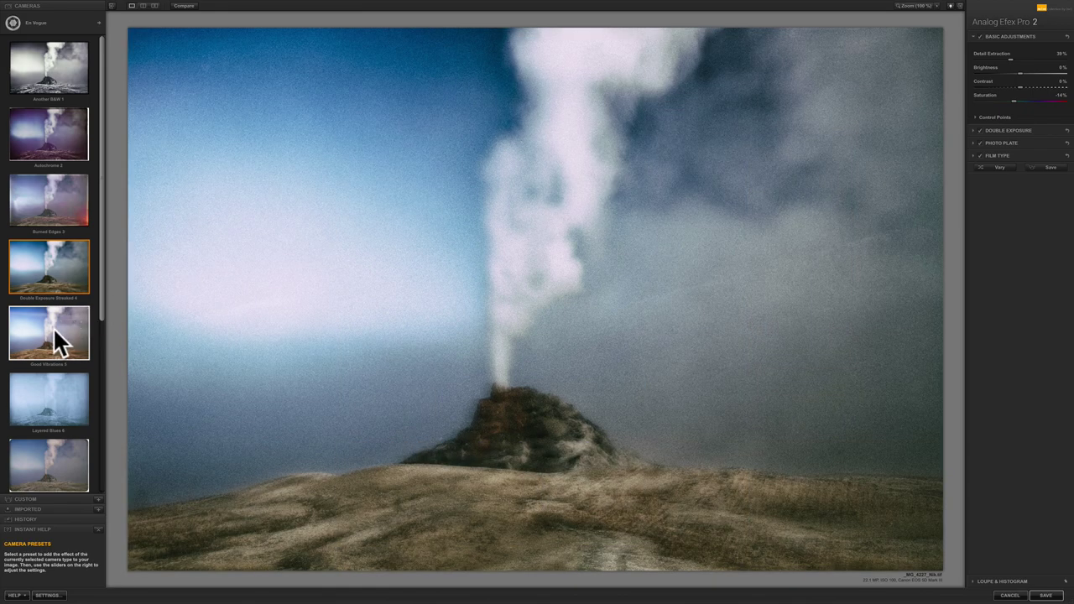
left_click(46, 216)
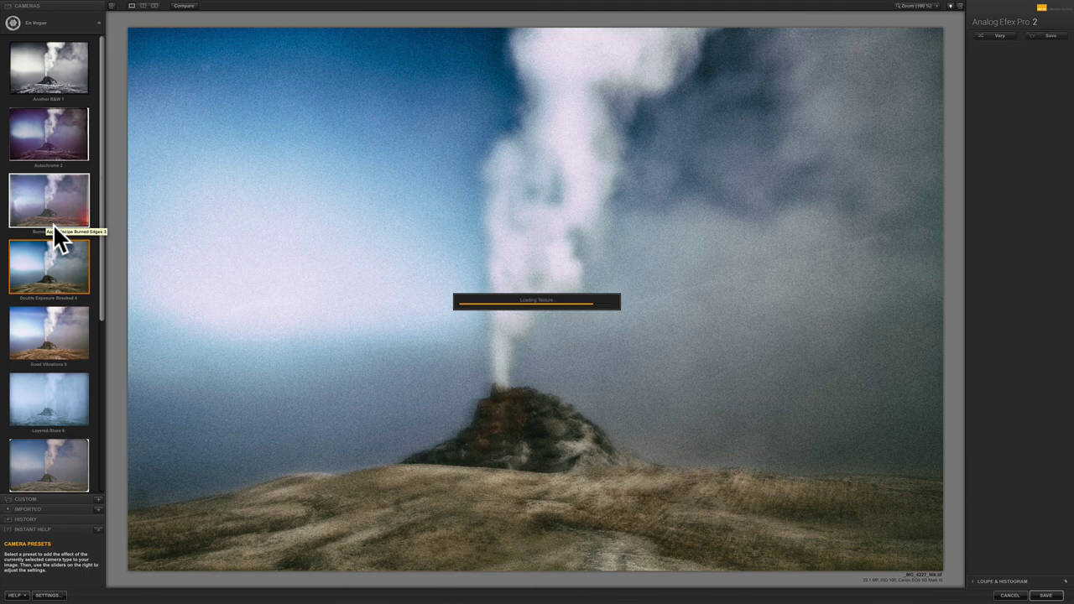
Apply the Burned Edges 3 preset from the En Vogue list to the geyser photo
left_click(53, 223)
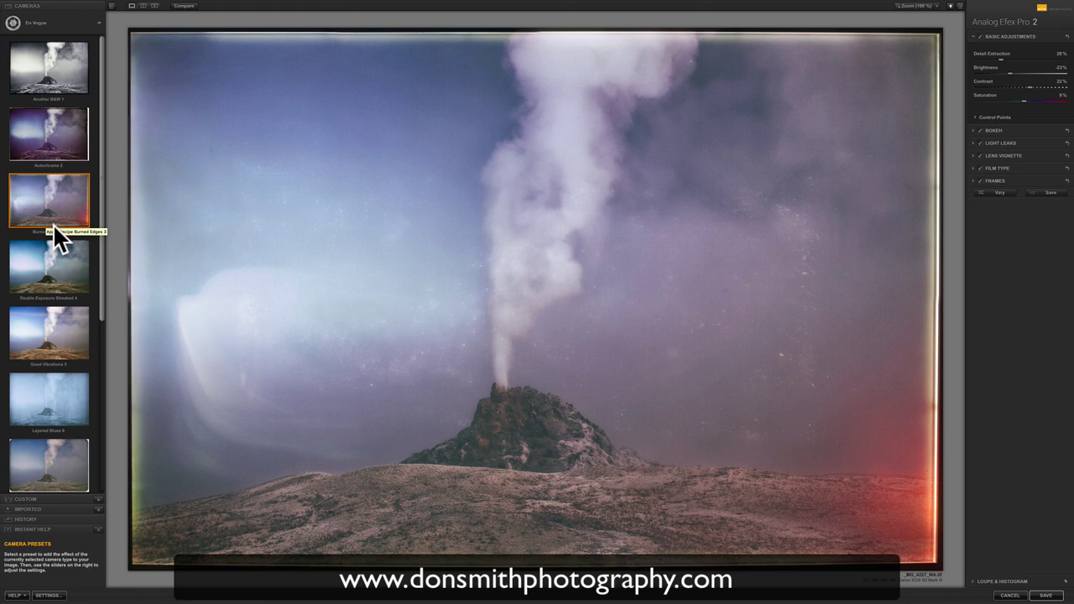
Cancel Analog Efex Pro 2 without saving the Burned Edges 3 effect
left_click(1007, 595)
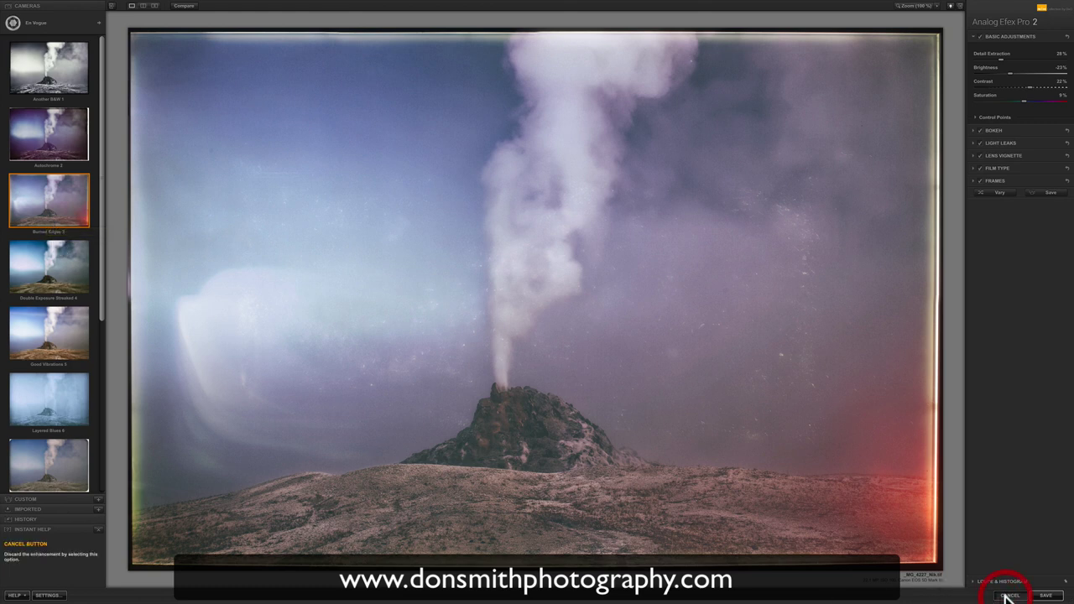